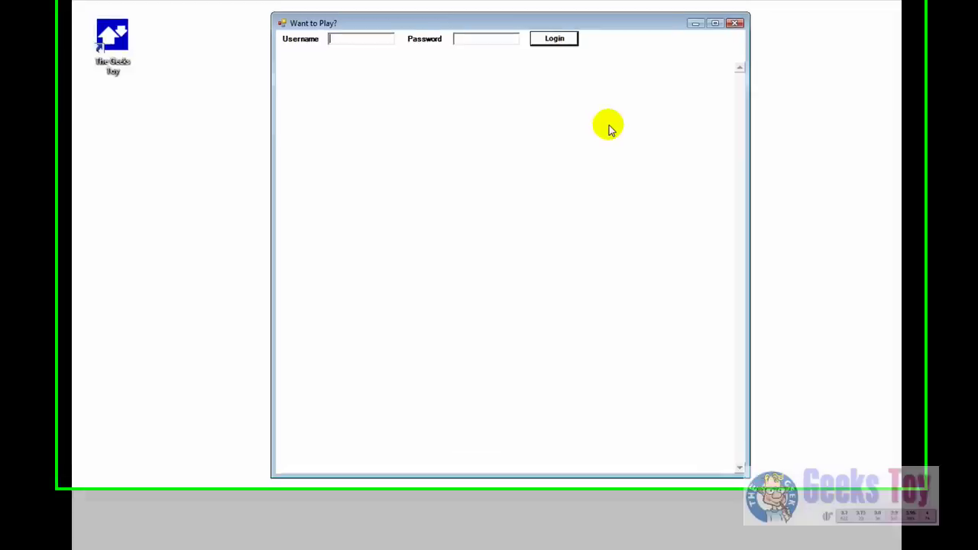
Sign in to Betfair in The Geeks Toy with the account username and password.
{"action": "left_click", "coordinate": [336, 43]}
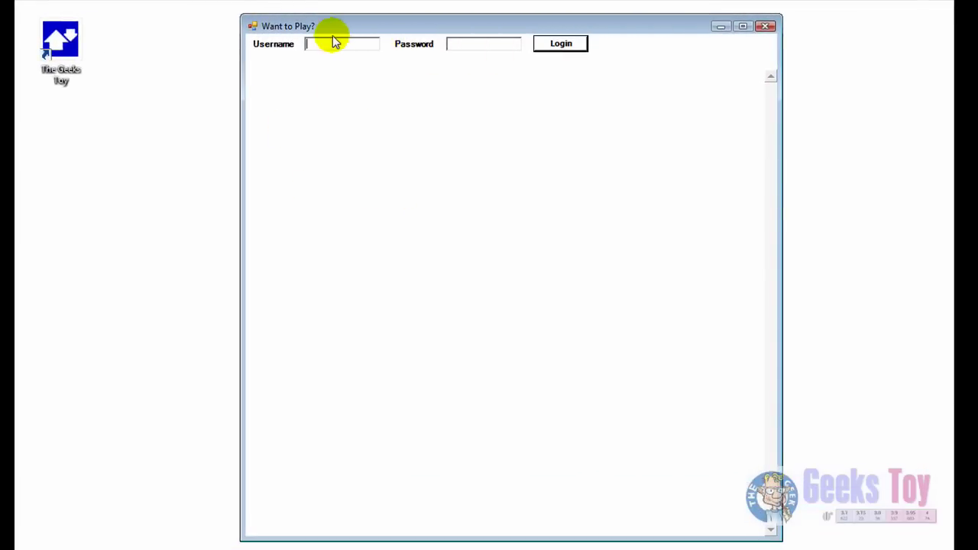
{"action": "type", "text": "*********"}
{"action": "key", "text": "Tab"}
{"action": "type", "text": "***************"}
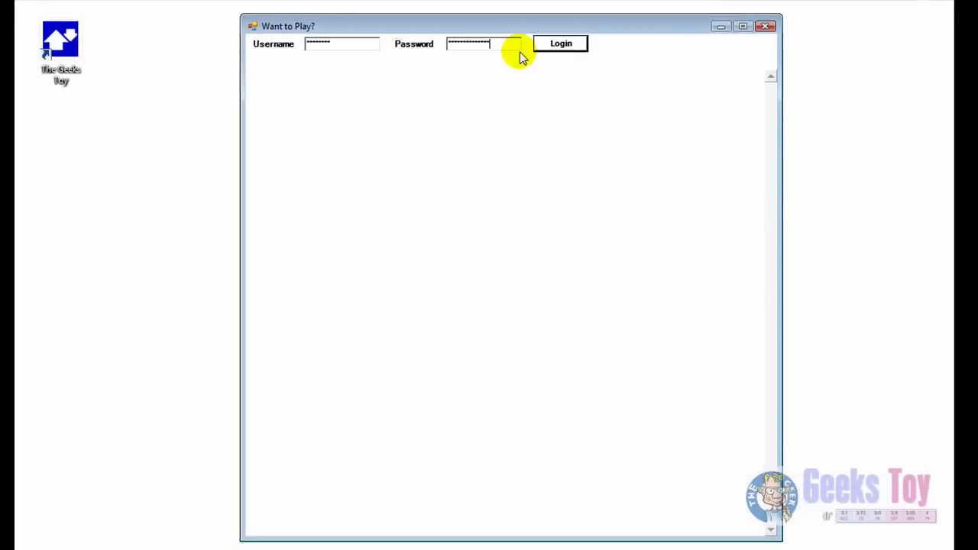
{"action": "left_click", "coordinate": [552, 45]}
{"action": "left_click", "coordinate": [553, 47]}
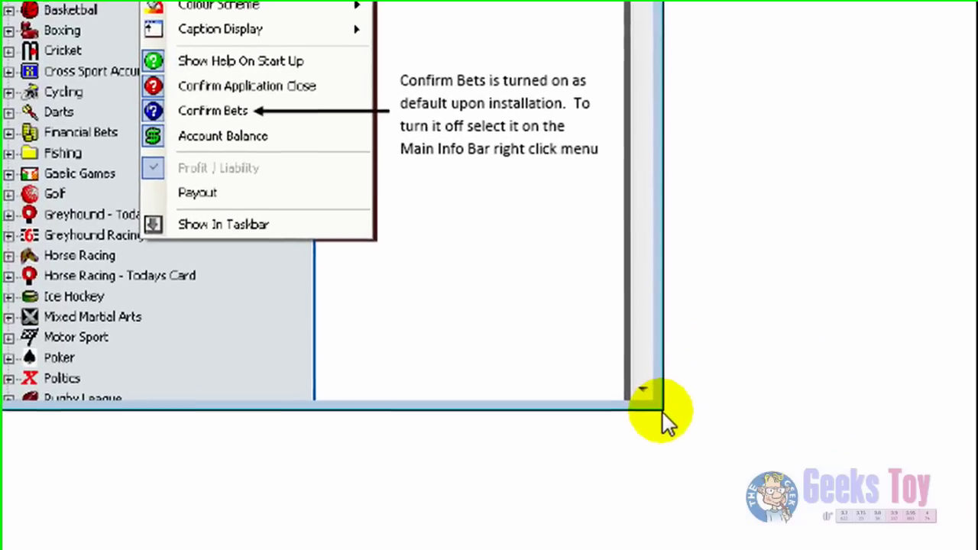
Enlarge the Help & Useful Links window showing the Getting Started introduction.
{"action": "mouse_move", "coordinate": [661, 411]}
{"action": "left_mouse_down"}
{"action": "mouse_move", "coordinate": [655, 403]}
{"action": "mouse_move", "coordinate": [772, 489]}
{"action": "left_mouse_up"}
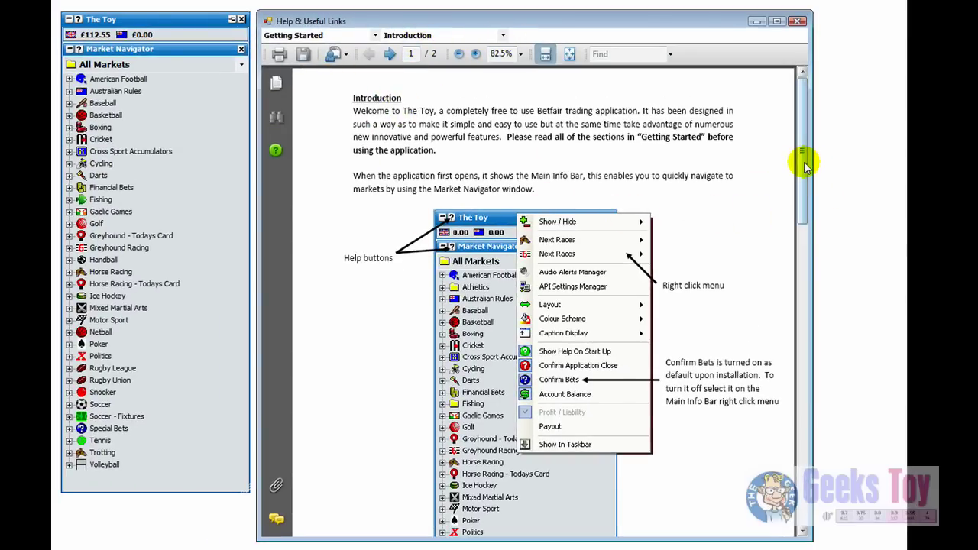
View the Multi Market Trading page among the Getting Started help topics.
{"action": "mouse_move", "coordinate": [804, 162]}
{"action": "left_mouse_down"}
{"action": "mouse_move", "coordinate": [782, 386]}
{"action": "mouse_move", "coordinate": [795, 336]}
{"action": "mouse_move", "coordinate": [802, 448]}
{"action": "mouse_move", "coordinate": [793, 320]}
{"action": "mouse_move", "coordinate": [803, 151]}
{"action": "left_mouse_up"}
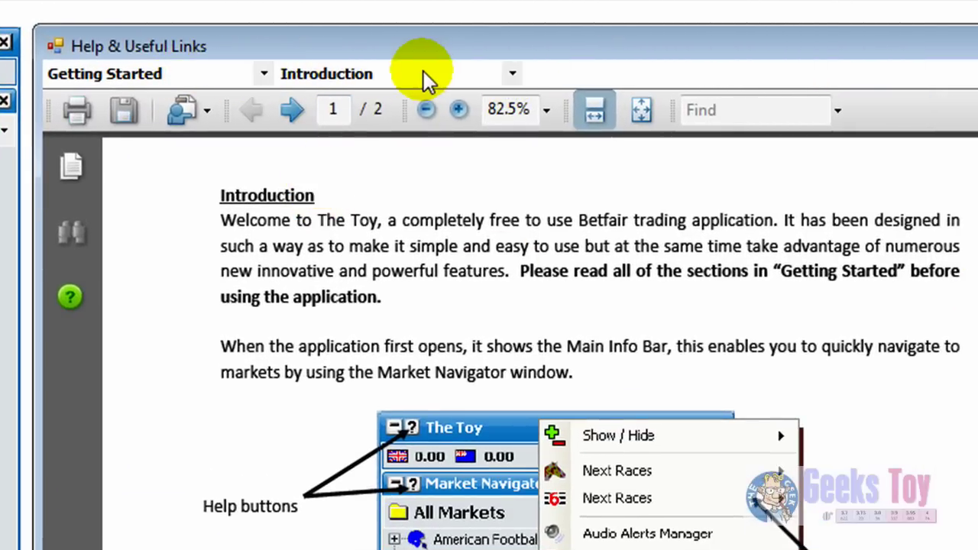
{"action": "left_click", "coordinate": [512, 73]}
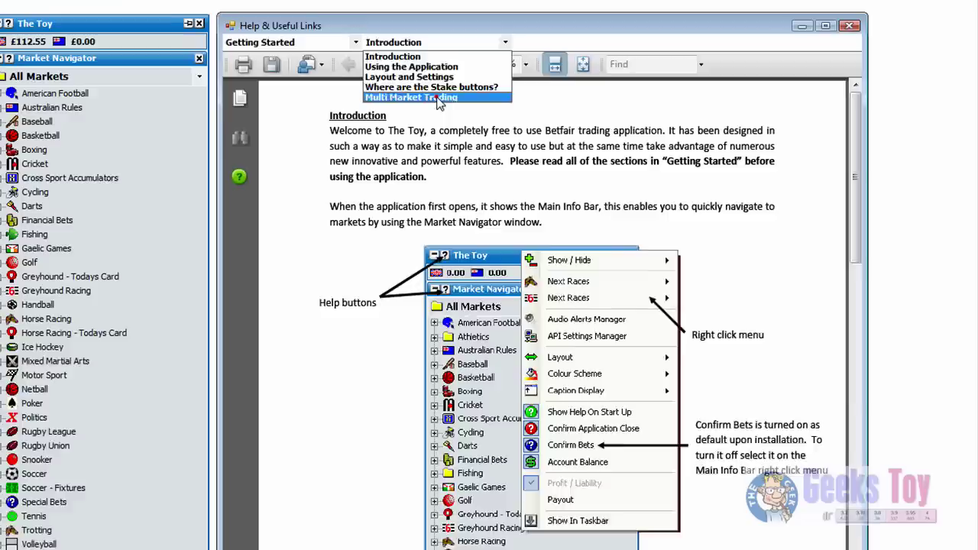
{"action": "left_click", "coordinate": [437, 98]}
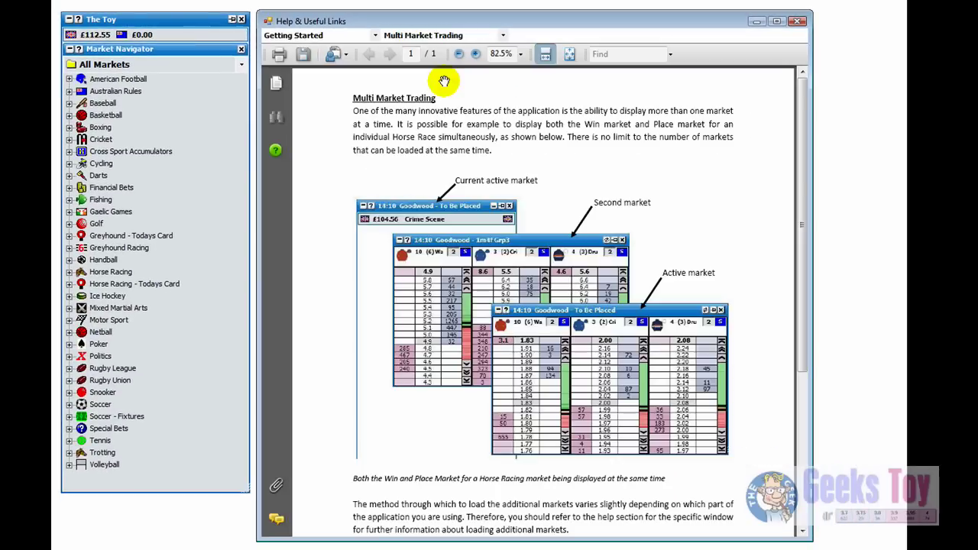
{"action": "mouse_move", "coordinate": [801, 182]}
{"action": "left_mouse_down"}
{"action": "mouse_move", "coordinate": [798, 366]}
{"action": "mouse_move", "coordinate": [795, 324]}
{"action": "mouse_move", "coordinate": [866, 207]}
{"action": "mouse_move", "coordinate": [803, 163]}
{"action": "left_mouse_up"}
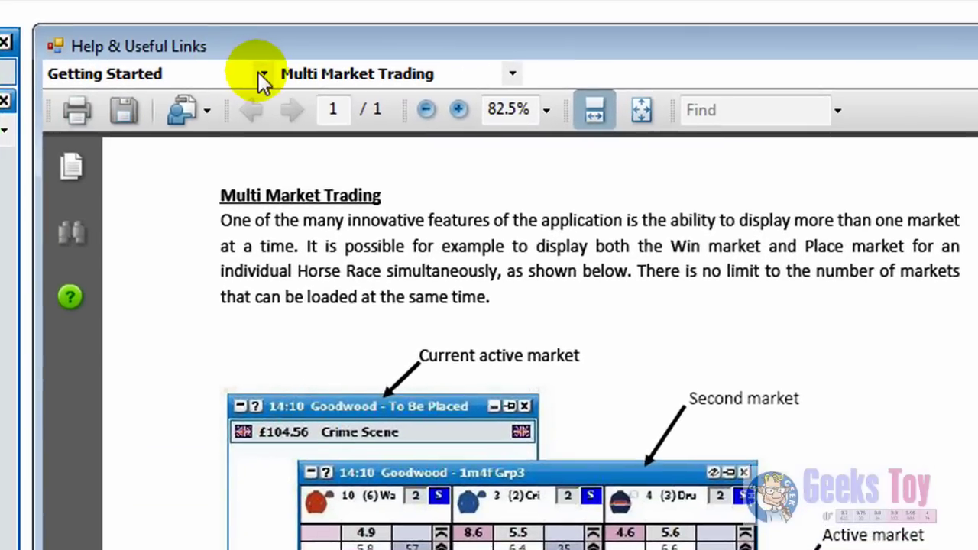
Switch to the Control Help section and read down the Graphs page.
{"action": "left_click", "coordinate": [260, 72]}
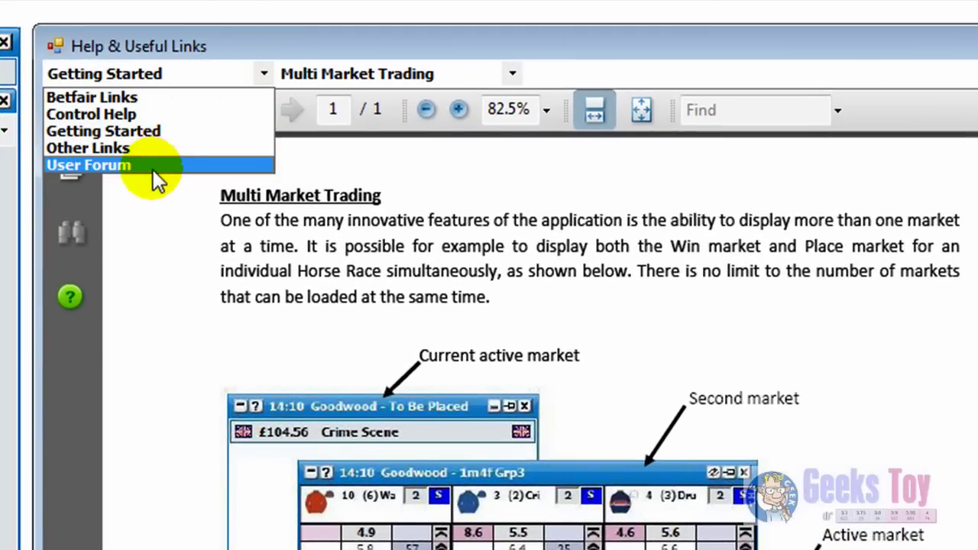
{"action": "left_click", "coordinate": [145, 111]}
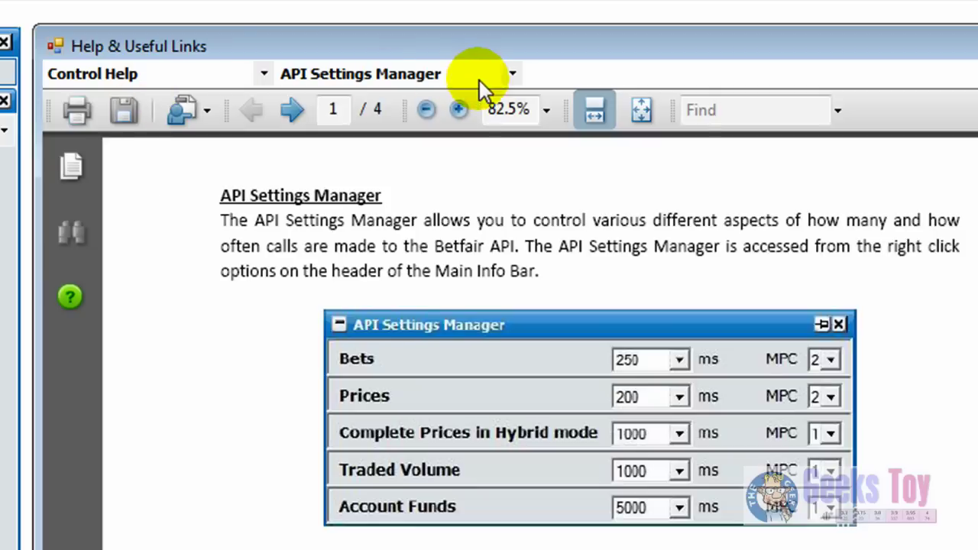
{"action": "left_click", "coordinate": [510, 75]}
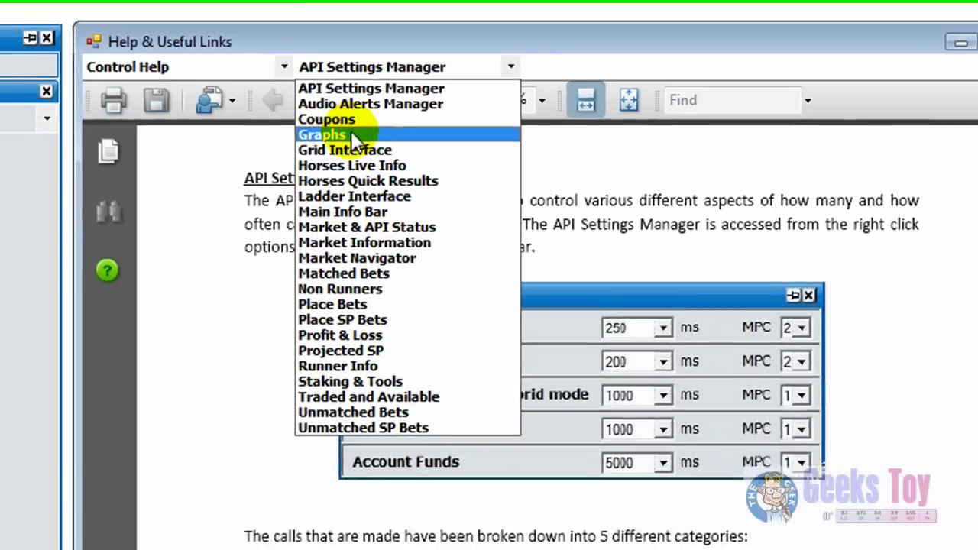
{"action": "left_click", "coordinate": [367, 147]}
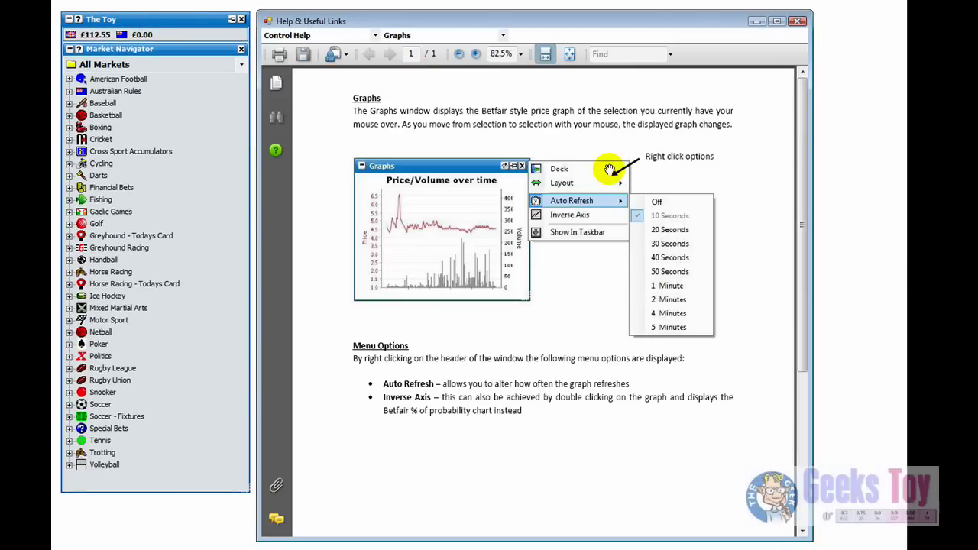
{"action": "scroll", "coordinate": [504, 38], "scroll_direction": "down", "scroll_amount": 1}
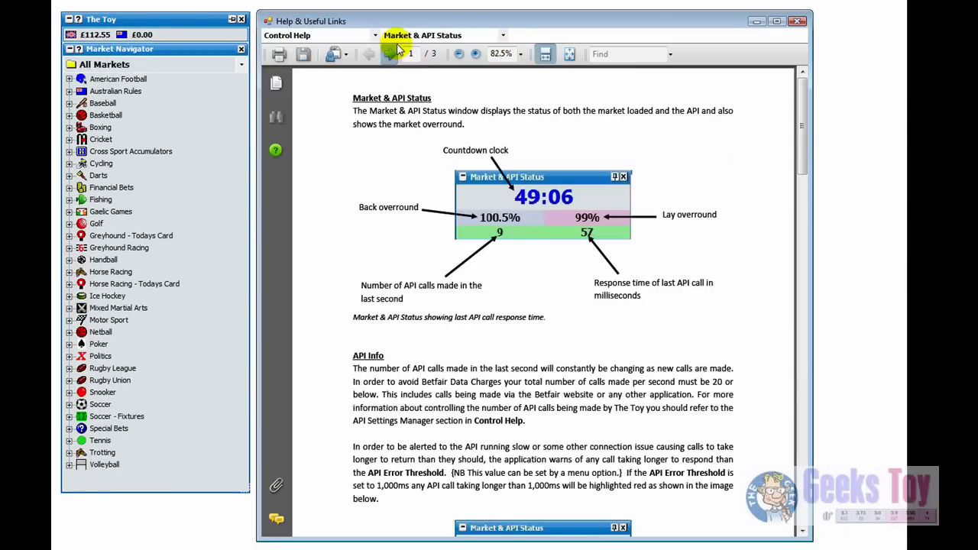
Close the help window, then collapse and re-expand the Market Navigator panel.
{"action": "left_click", "coordinate": [799, 23]}
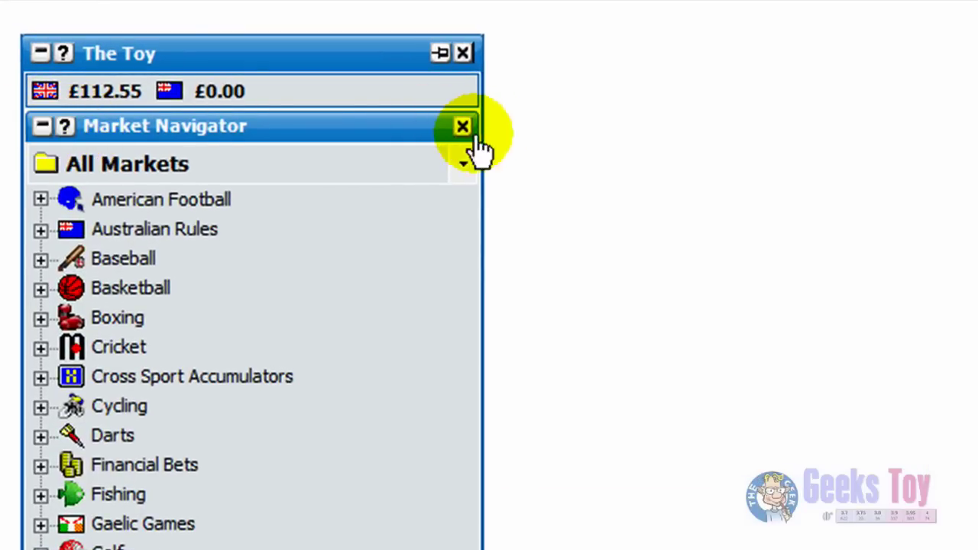
{"action": "left_click", "coordinate": [42, 126]}
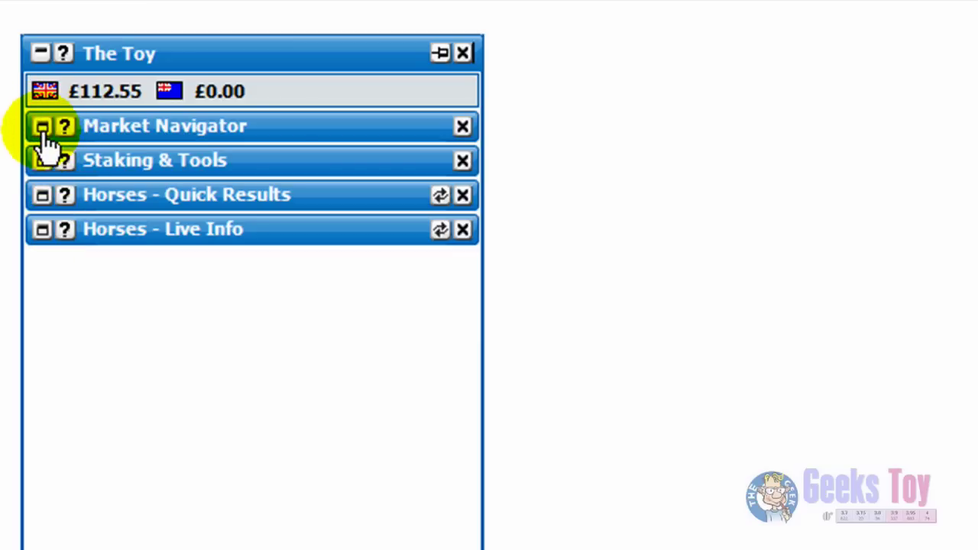
{"action": "left_click", "coordinate": [44, 129]}
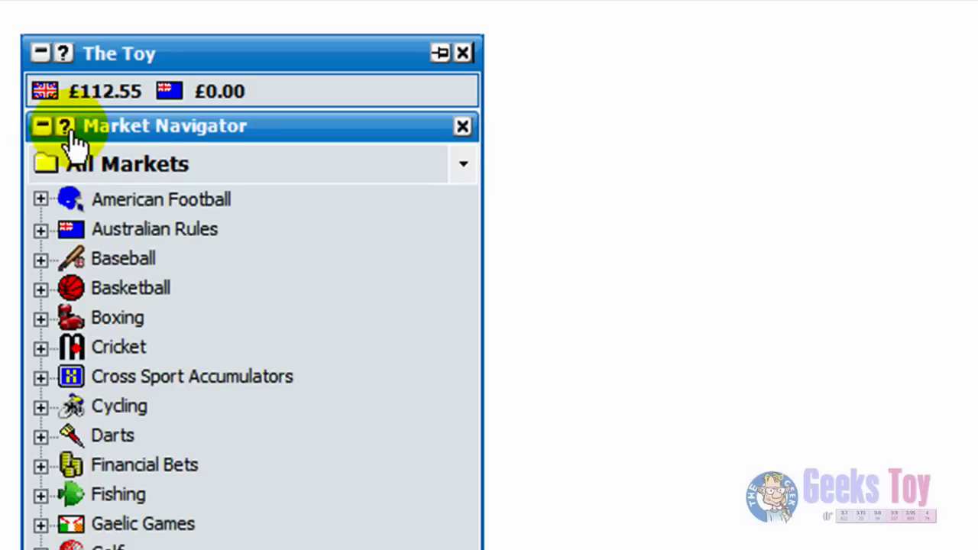
Open the Market Navigator's help twice, closing it each time.
{"action": "left_click", "coordinate": [66, 129]}
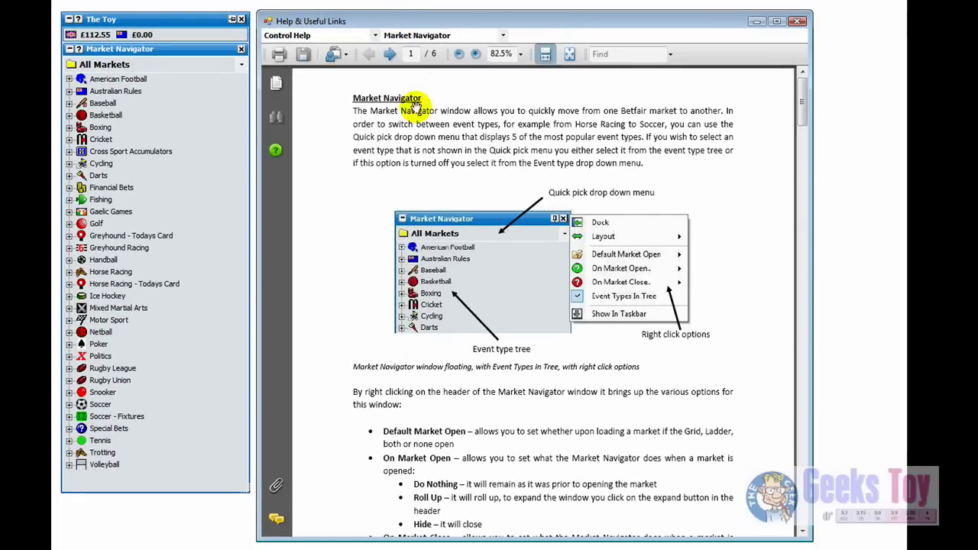
{"action": "left_click", "coordinate": [796, 20]}
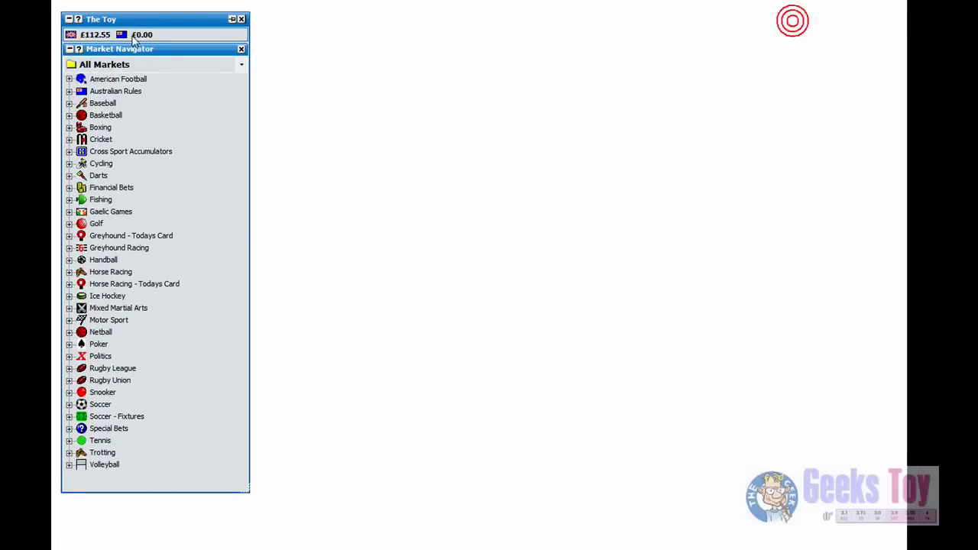
{"action": "left_click", "coordinate": [79, 51]}
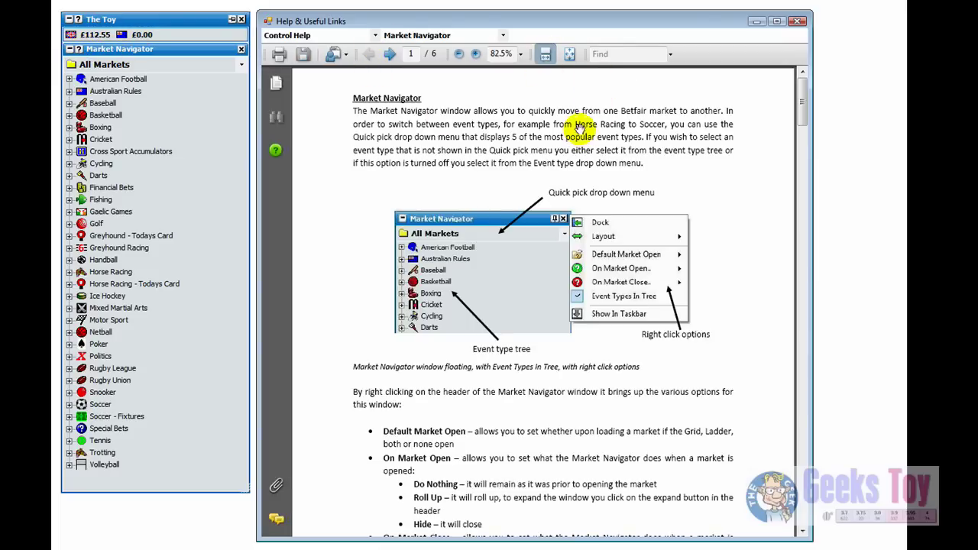
{"action": "left_click", "coordinate": [796, 20]}
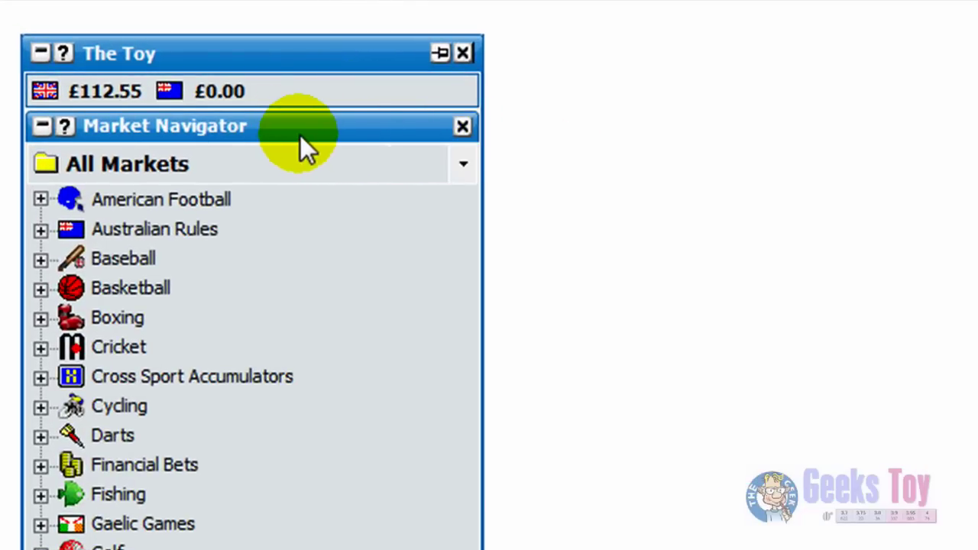
{"action": "left_click", "coordinate": [463, 127]}
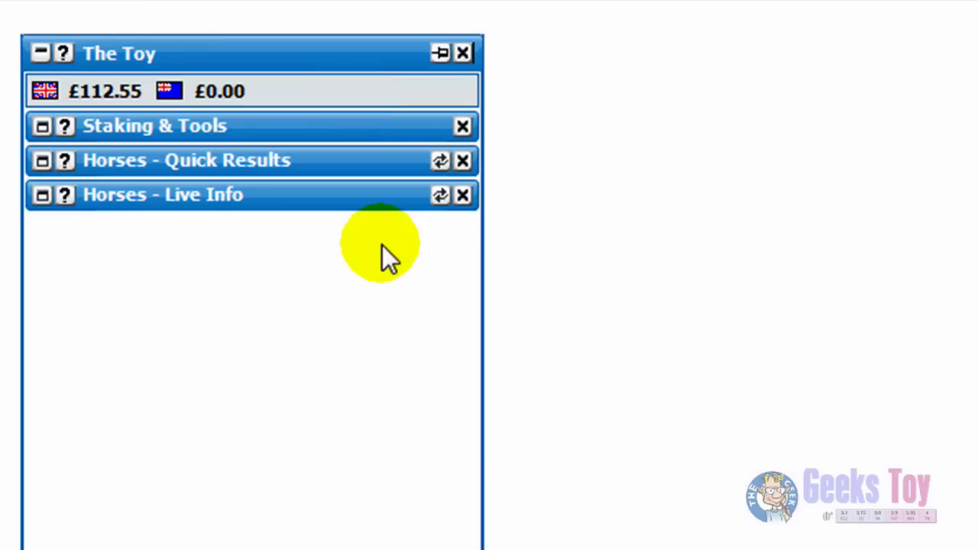
{"action": "right_click", "coordinate": [301, 57]}
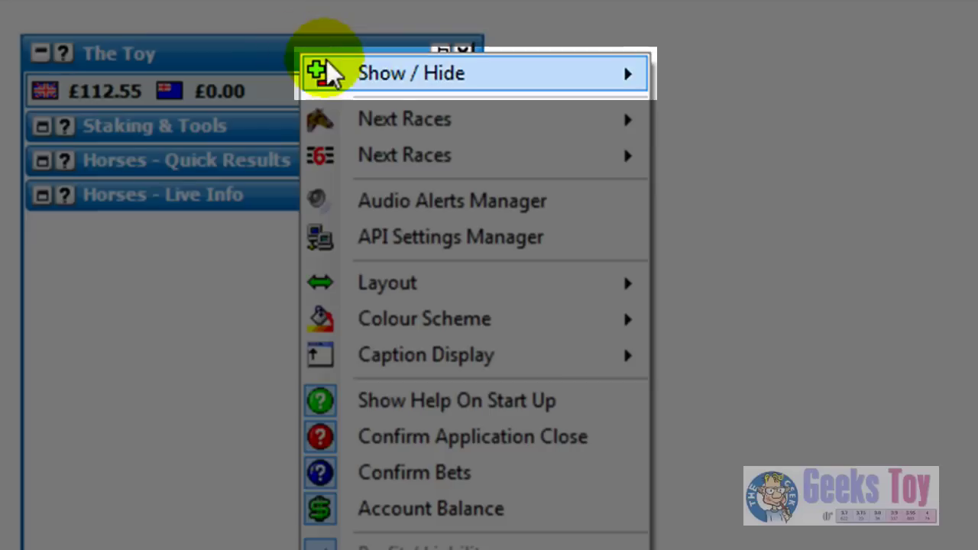
{"action": "mouse_move", "coordinate": [397, 76]}
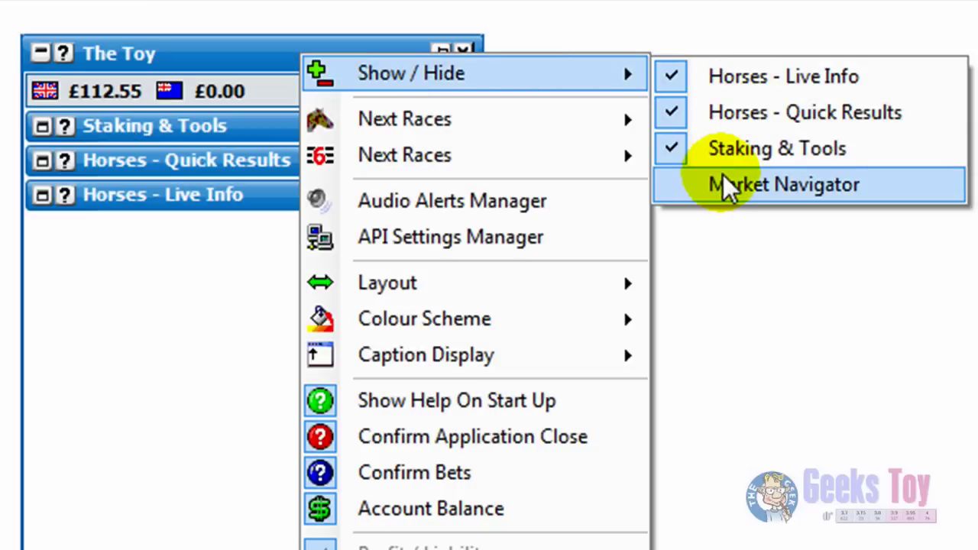
{"action": "left_click", "coordinate": [721, 183]}
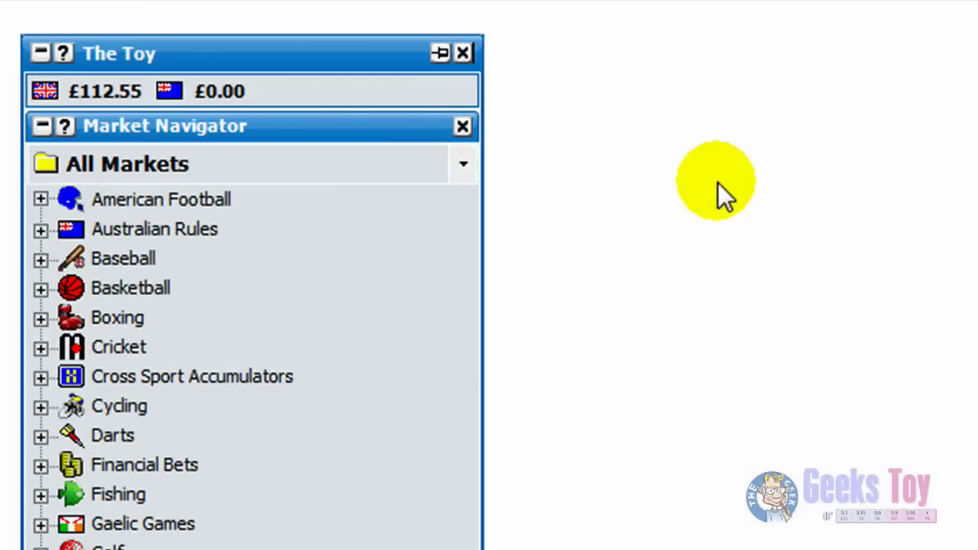
{"action": "right_click", "coordinate": [341, 139]}
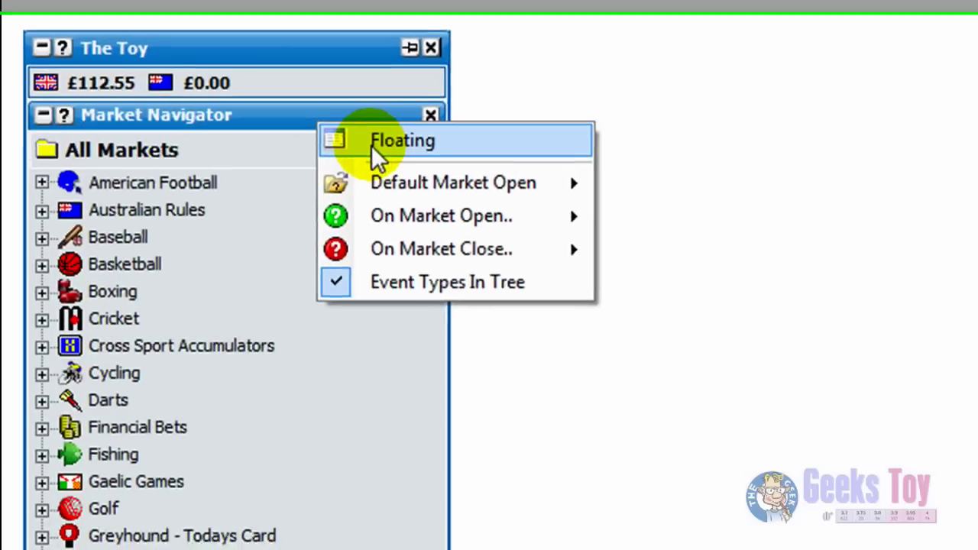
{"action": "left_click", "coordinate": [371, 146]}
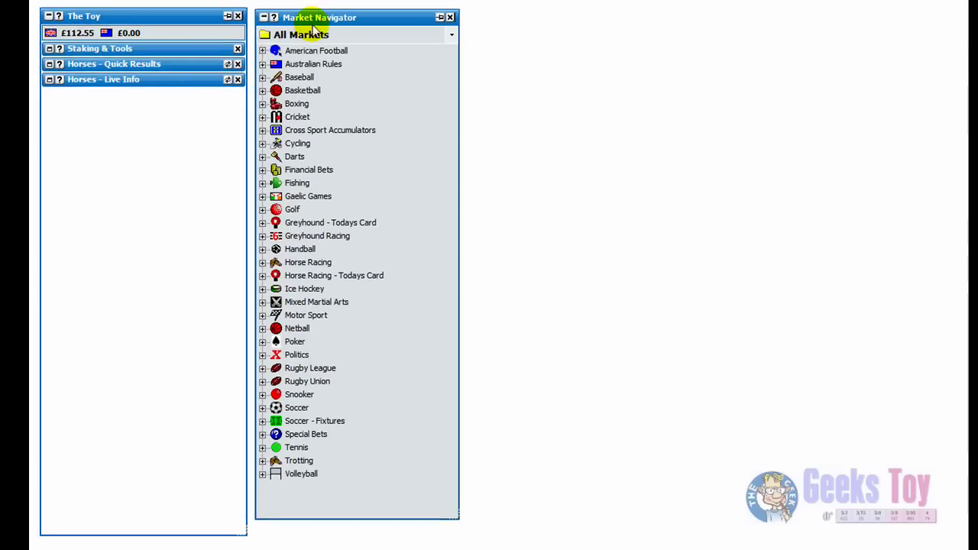
{"action": "mouse_move", "coordinate": [364, 23]}
{"action": "left_mouse_down"}
{"action": "mouse_move", "coordinate": [371, 11]}
{"action": "mouse_move", "coordinate": [364, 21]}
{"action": "left_mouse_up"}
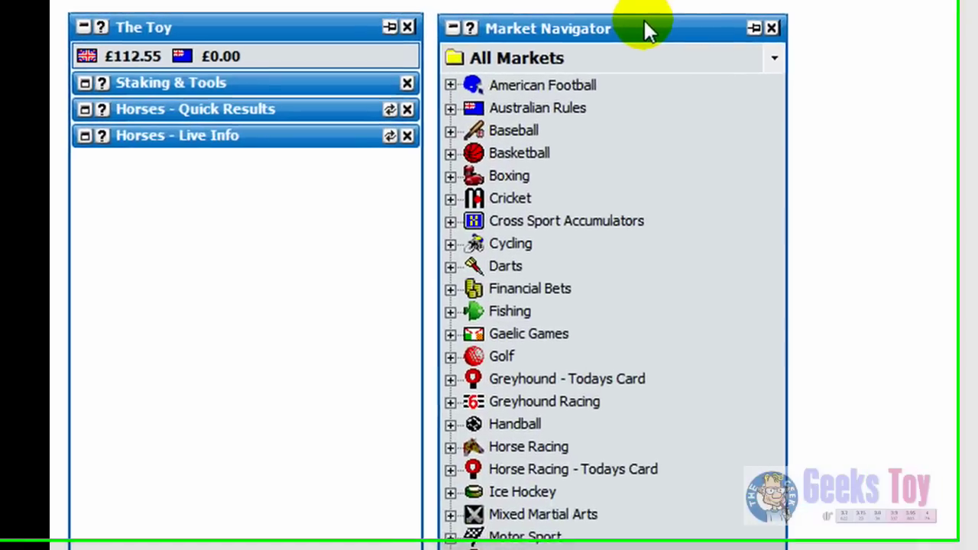
{"action": "right_click", "coordinate": [644, 22]}
{"action": "mouse_move", "coordinate": [694, 66]}
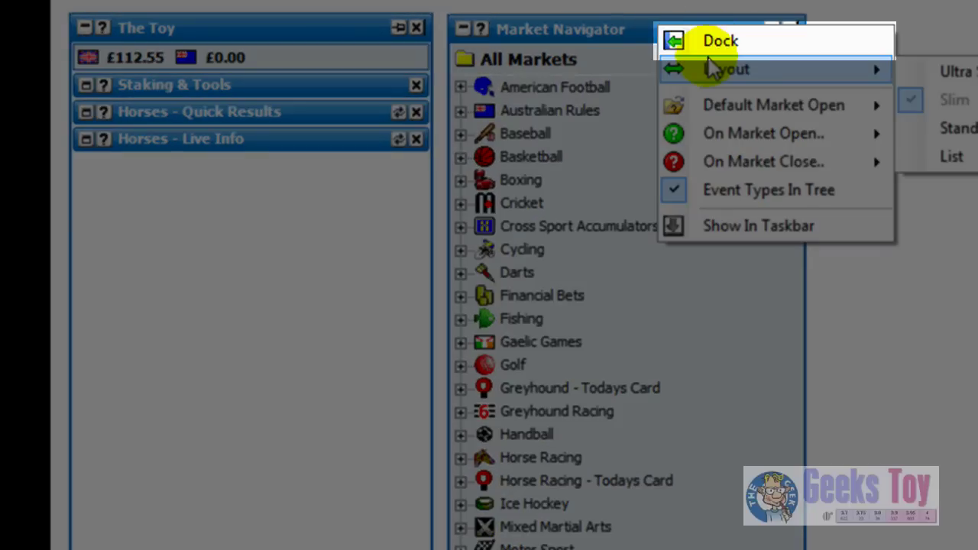
{"action": "left_click", "coordinate": [710, 48]}
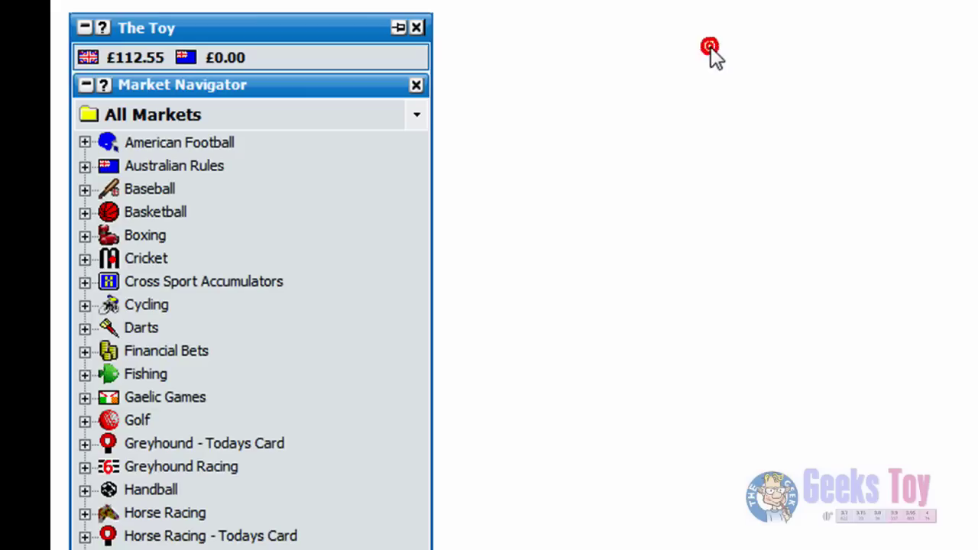
{"action": "right_click", "coordinate": [295, 87]}
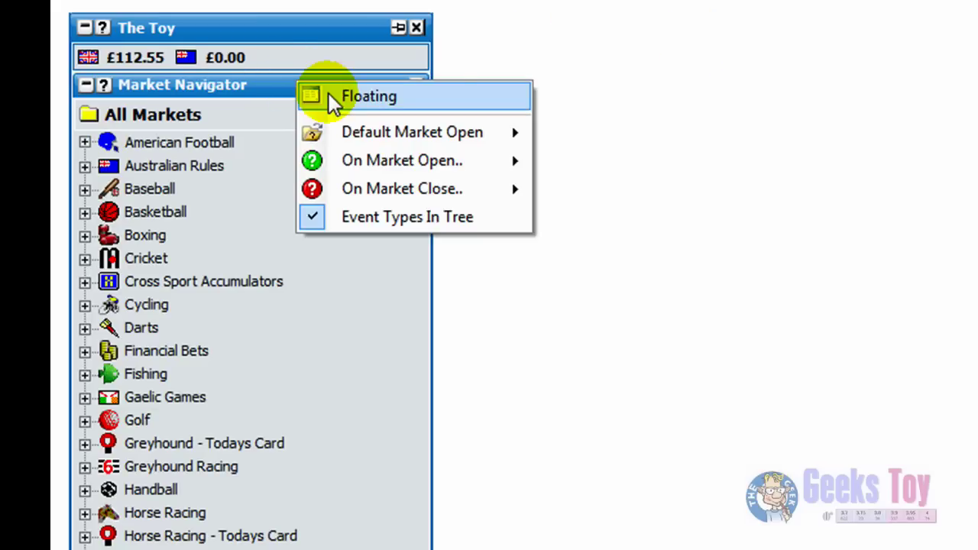
{"action": "left_click", "coordinate": [328, 93]}
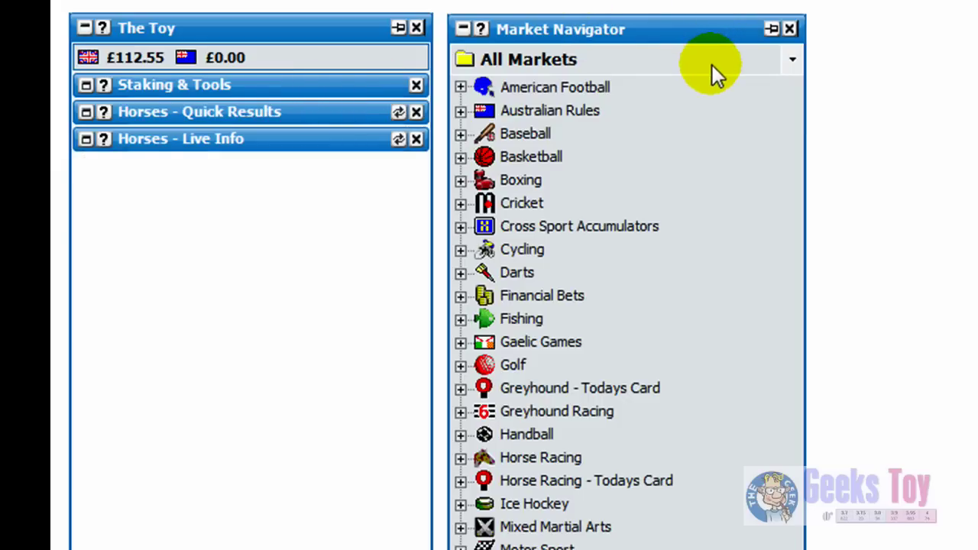
Move The Toy window right and dock the Market Navigator beside it.
{"action": "left_click", "coordinate": [772, 33]}
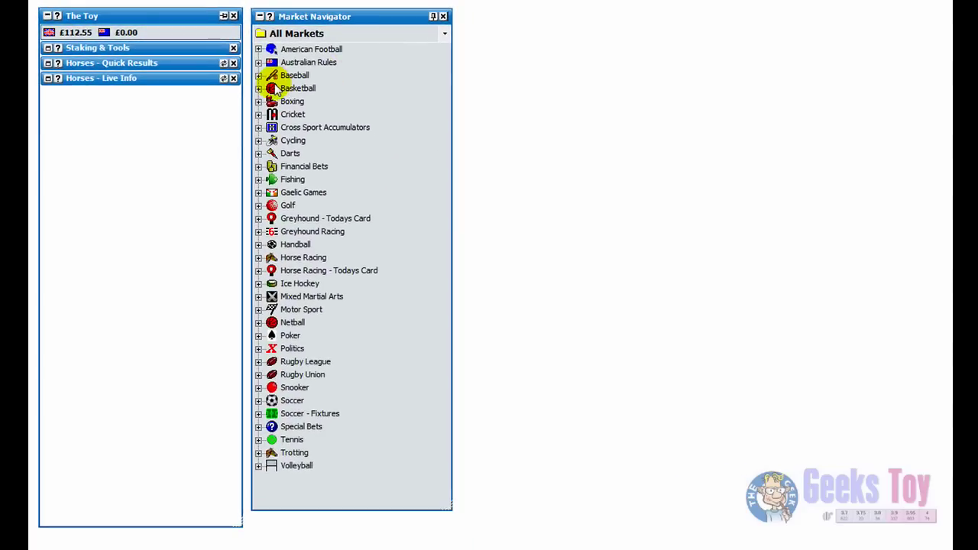
{"action": "left_click", "coordinate": [73, 17]}
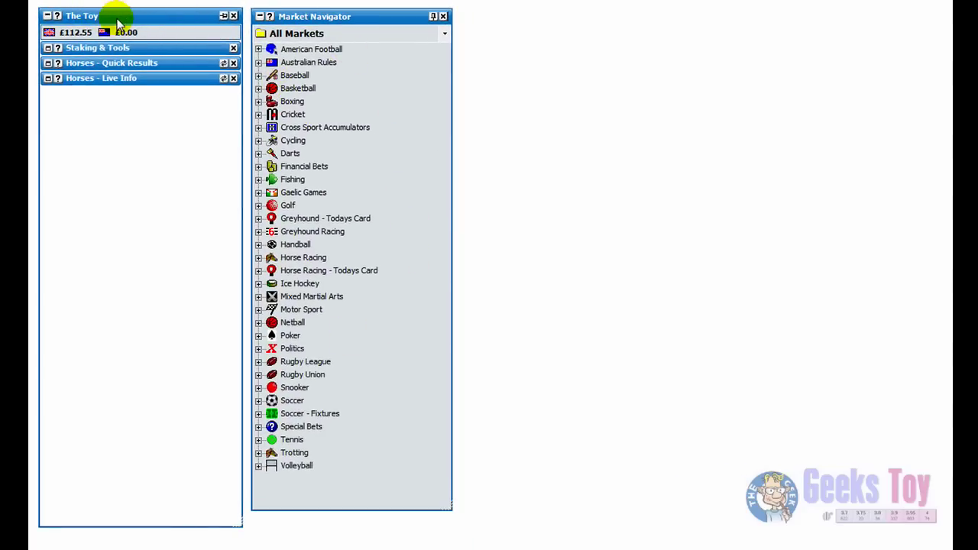
{"action": "mouse_move", "coordinate": [118, 22]}
{"action": "left_mouse_down"}
{"action": "mouse_move", "coordinate": [263, 18]}
{"action": "mouse_move", "coordinate": [259, 26]}
{"action": "mouse_move", "coordinate": [334, 35]}
{"action": "mouse_move", "coordinate": [557, 26]}
{"action": "mouse_move", "coordinate": [175, 18]}
{"action": "mouse_move", "coordinate": [478, 28]}
{"action": "mouse_move", "coordinate": [201, 70]}
{"action": "mouse_move", "coordinate": [119, 19]}
{"action": "left_mouse_up"}
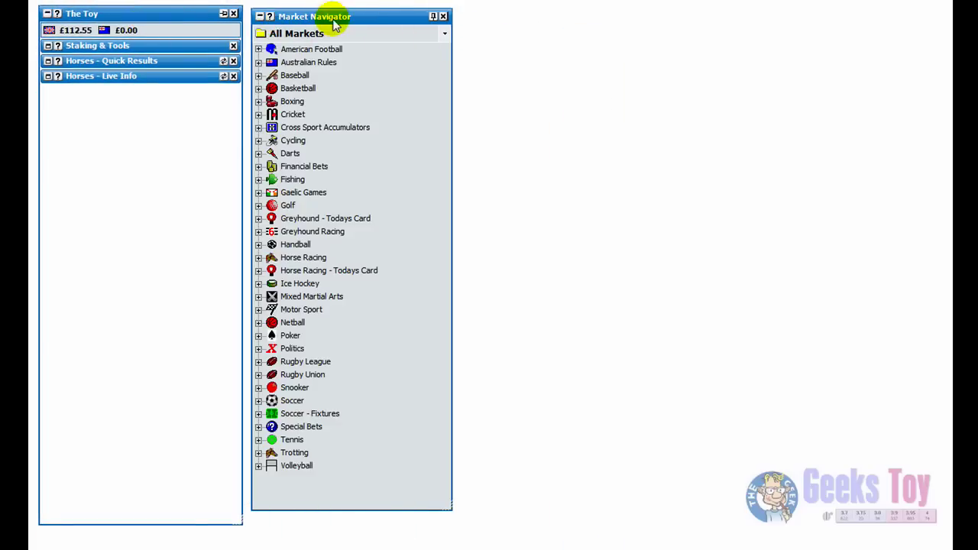
{"action": "mouse_move", "coordinate": [372, 17]}
{"action": "left_mouse_down"}
{"action": "mouse_move", "coordinate": [251, 8]}
{"action": "mouse_move", "coordinate": [211, 66]}
{"action": "mouse_move", "coordinate": [212, 57]}
{"action": "mouse_move", "coordinate": [192, 132]}
{"action": "left_mouse_up"}
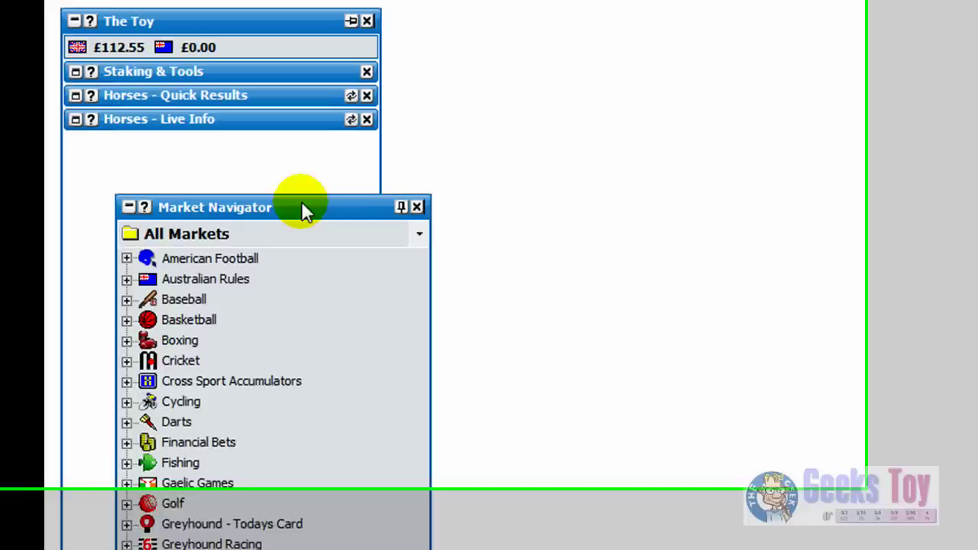
{"action": "left_click_drag", "start_coordinate": [301, 206], "coordinate": [500, 58]}
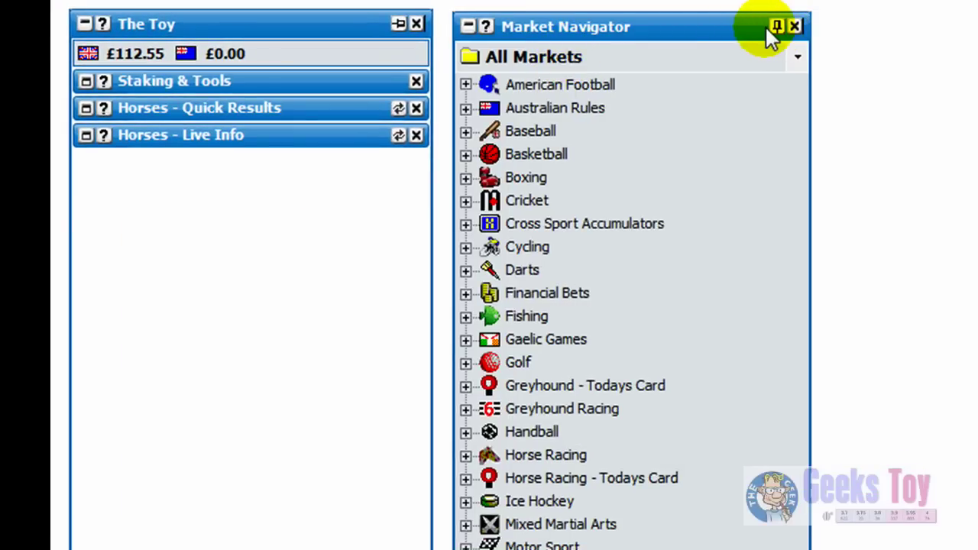
Collapse and restore the Market Navigator via its minimise button and title-bar double-click.
{"action": "left_click", "coordinate": [468, 27]}
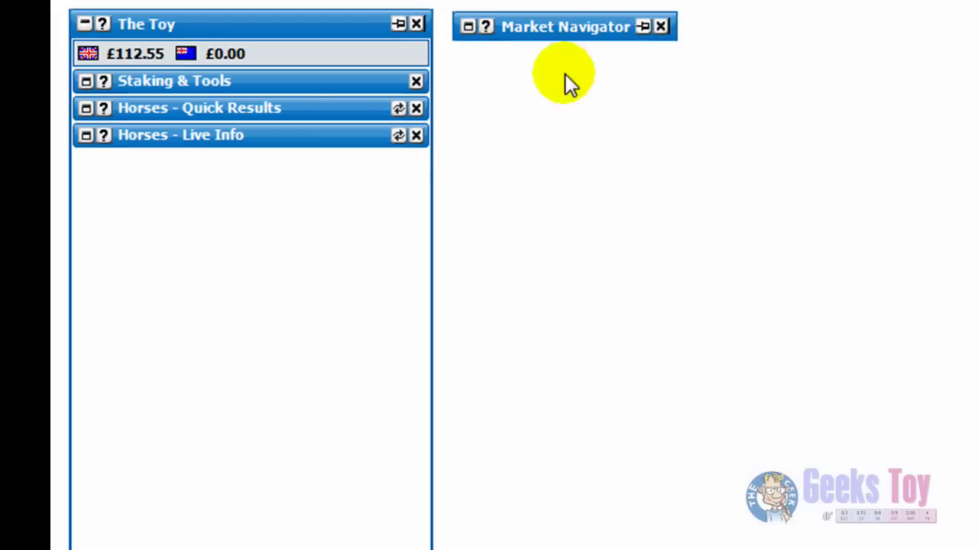
{"action": "left_click", "coordinate": [467, 28]}
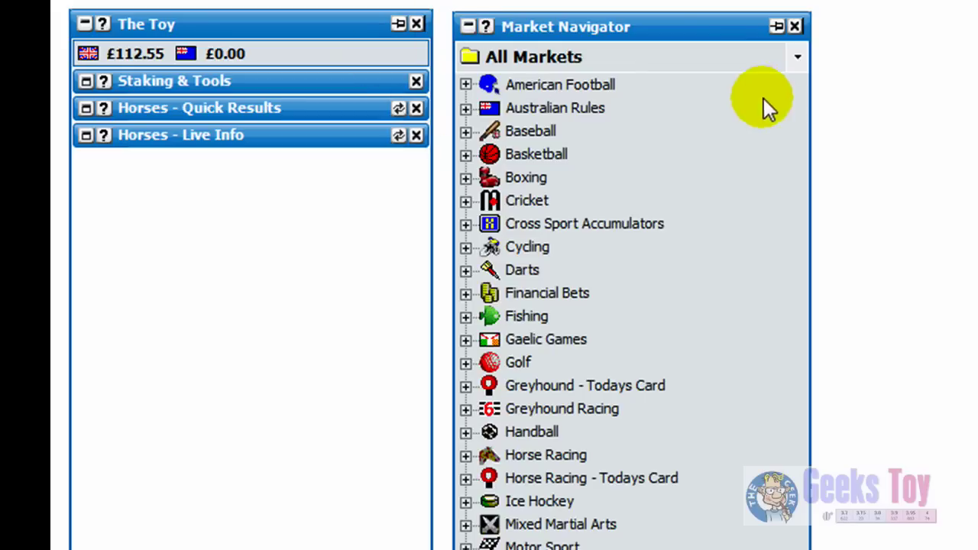
{"action": "double_click", "coordinate": [663, 27]}
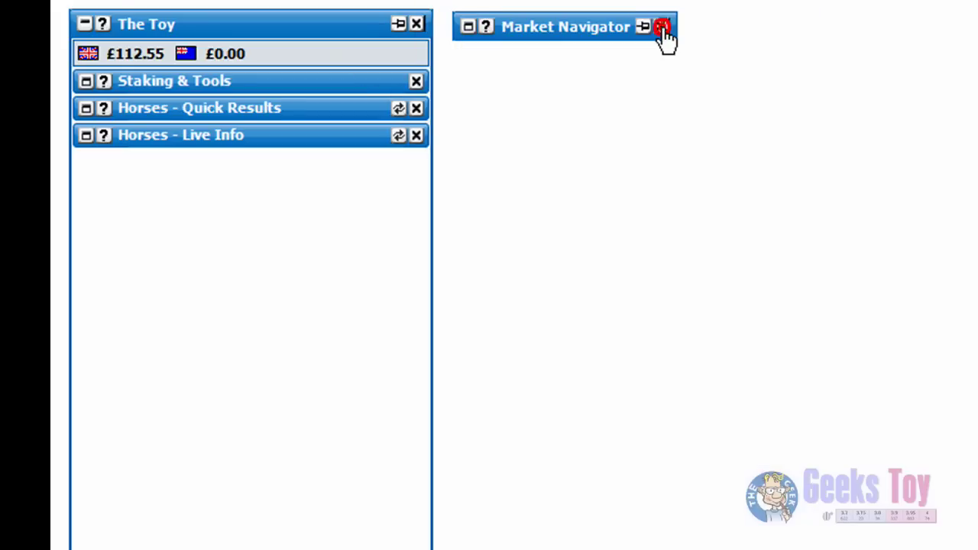
{"action": "double_click", "coordinate": [583, 27]}
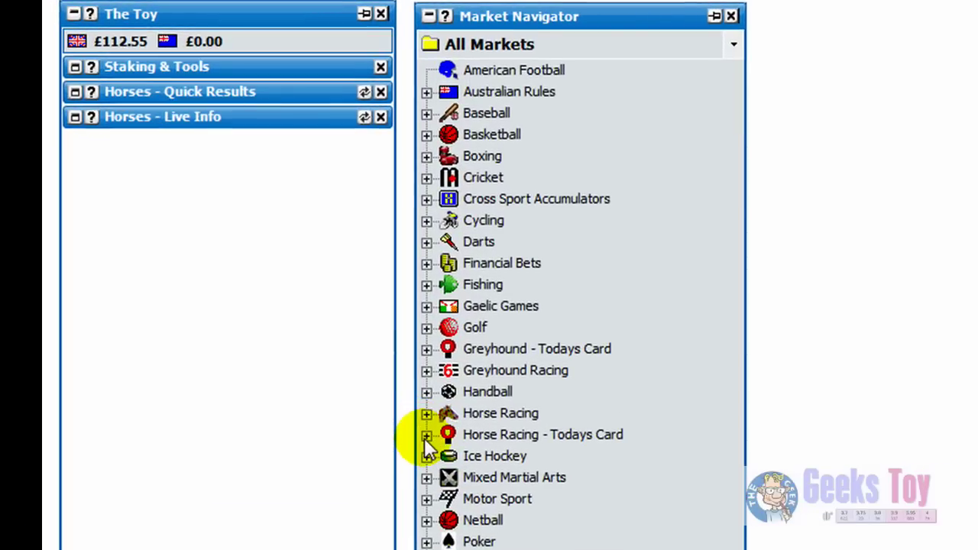
{"action": "left_click", "coordinate": [425, 435]}
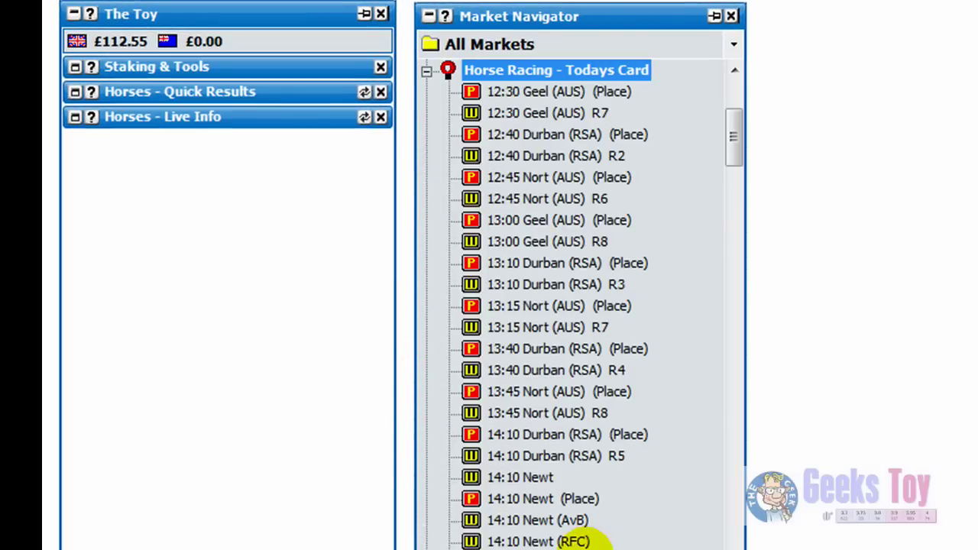
{"action": "left_click", "coordinate": [426, 70]}
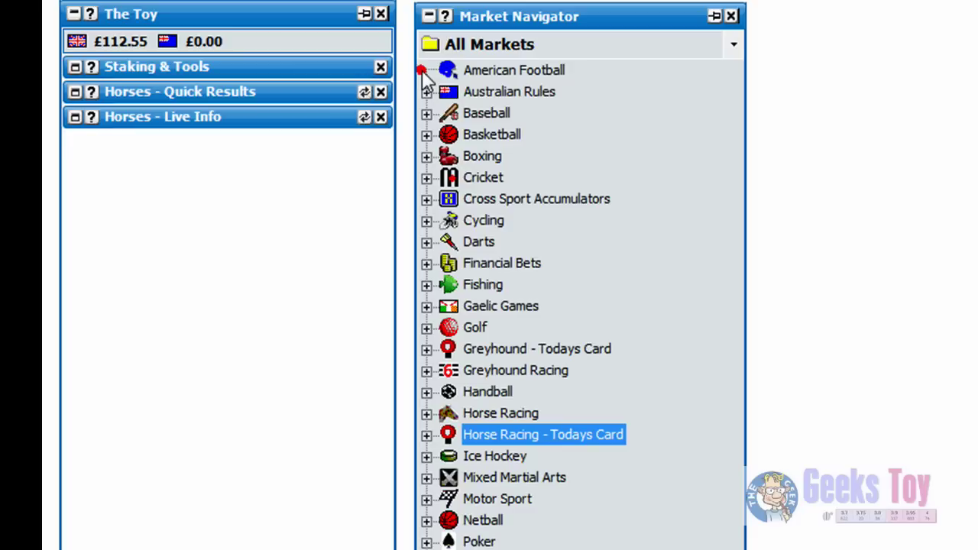
{"action": "left_click", "coordinate": [427, 372]}
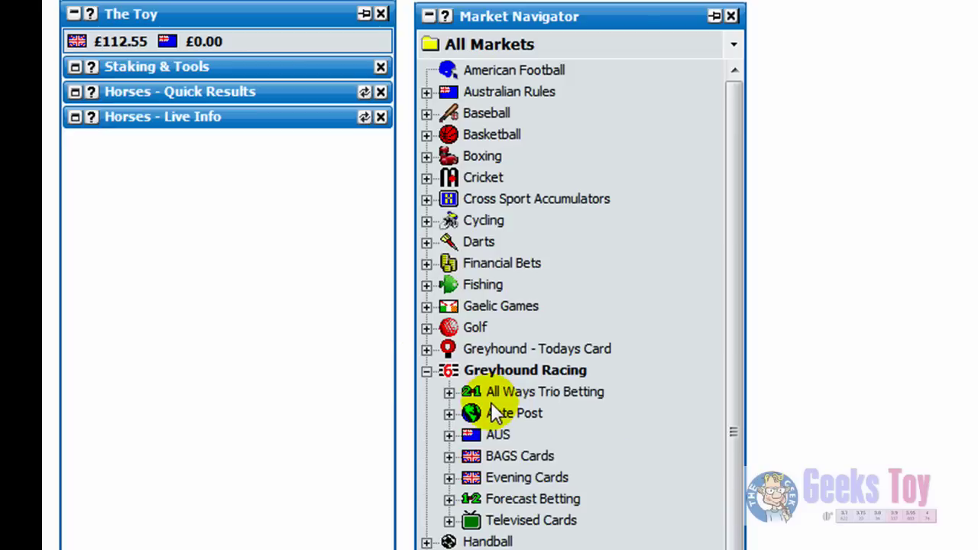
{"action": "left_click", "coordinate": [427, 371]}
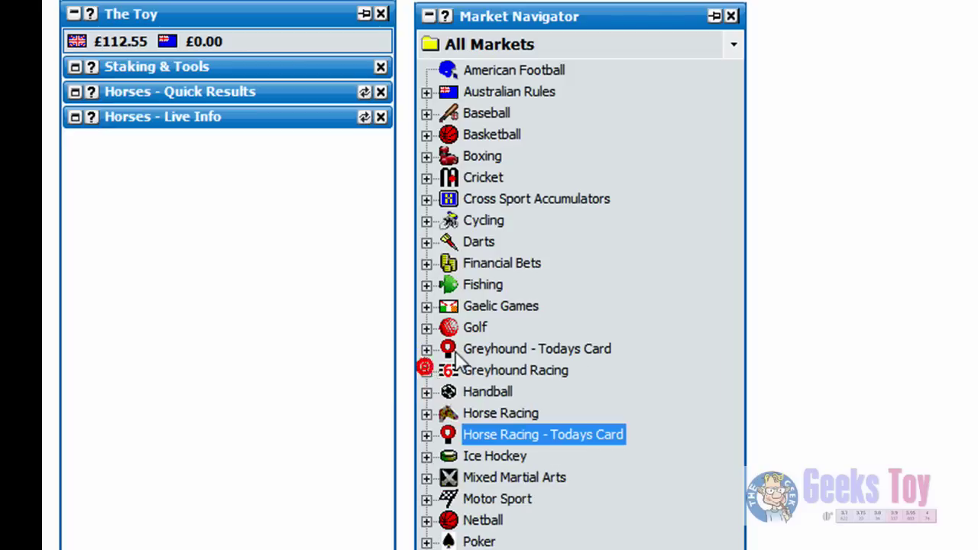
Turn off Event Types In Tree and switch the navigator's market category to Horses.
{"action": "right_click", "coordinate": [622, 21]}
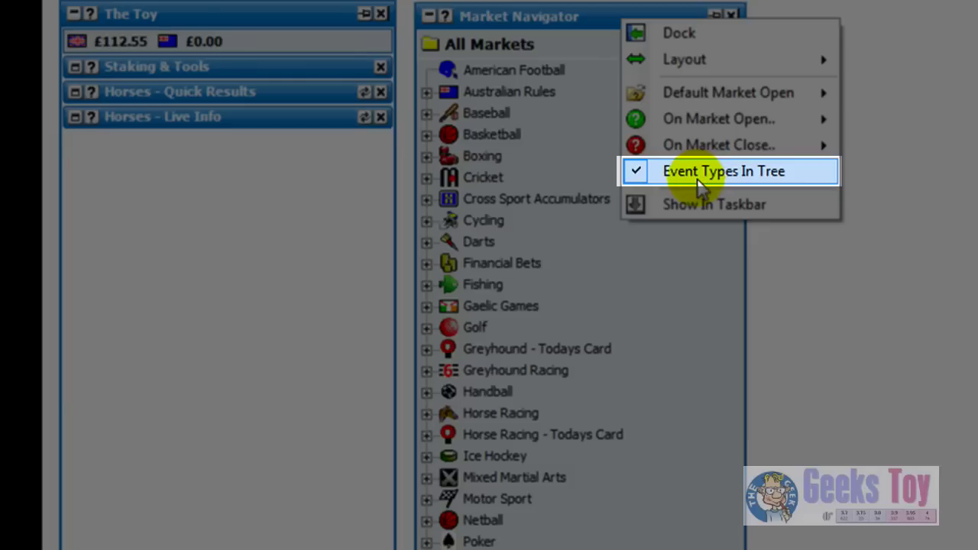
{"action": "left_click", "coordinate": [699, 182]}
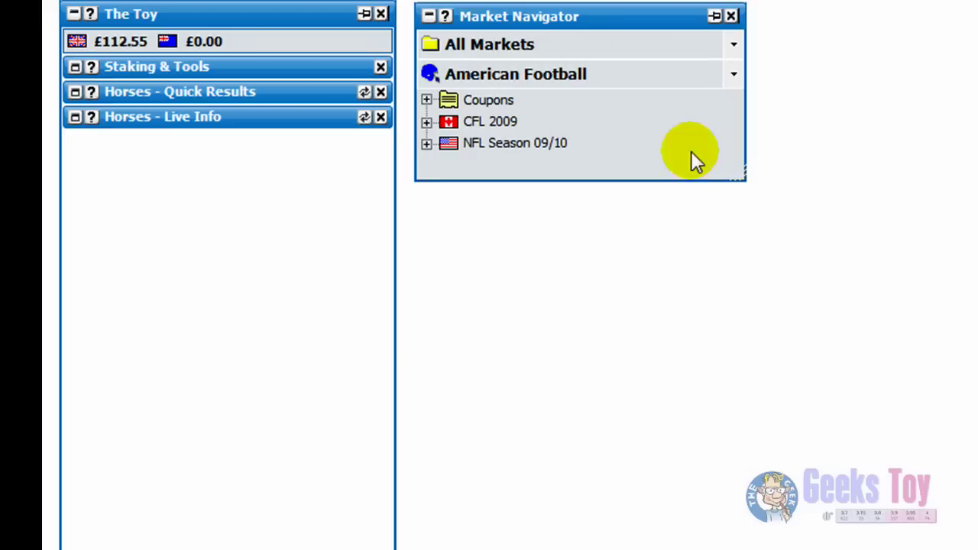
{"action": "left_click", "coordinate": [581, 45]}
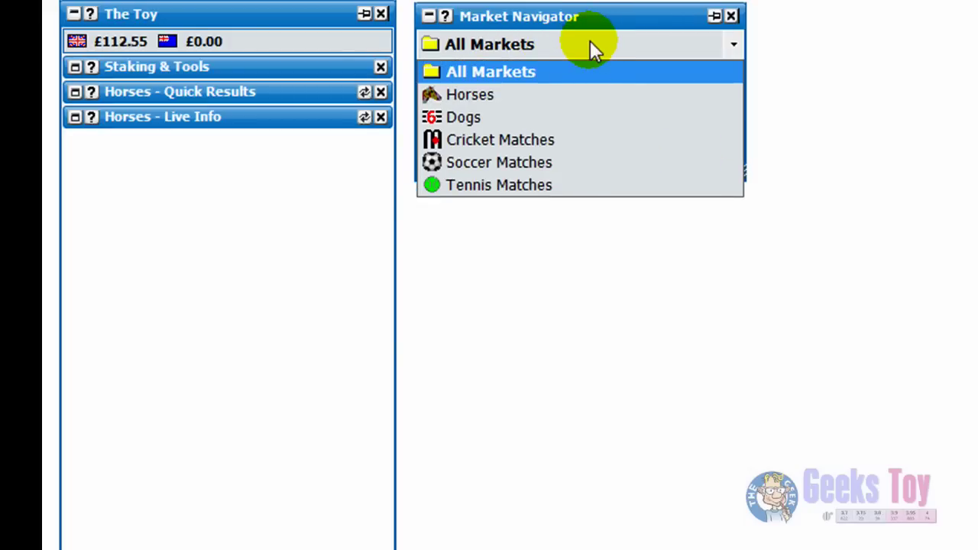
{"action": "key", "text": "Down"}
{"action": "key", "text": "Down"}
{"action": "key", "text": "Down"}
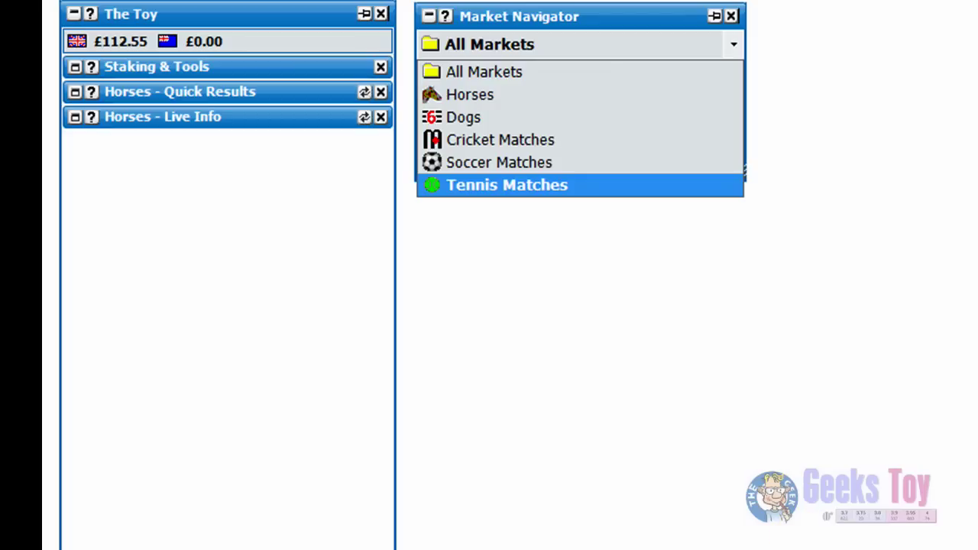
{"action": "left_click", "coordinate": [493, 94]}
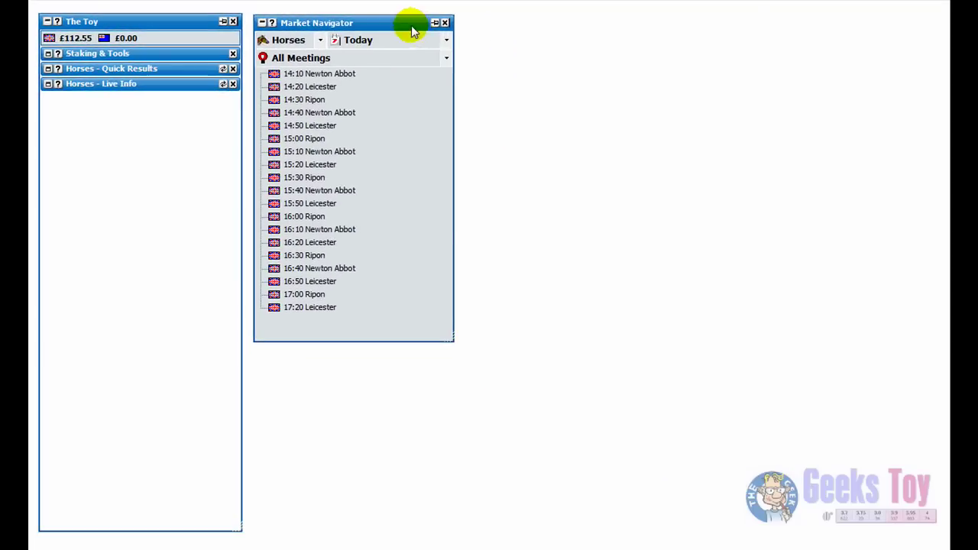
Apply the All Markets quick filter from the Market Navigator's options.
{"action": "right_click", "coordinate": [411, 23]}
{"action": "mouse_move", "coordinate": [524, 156]}
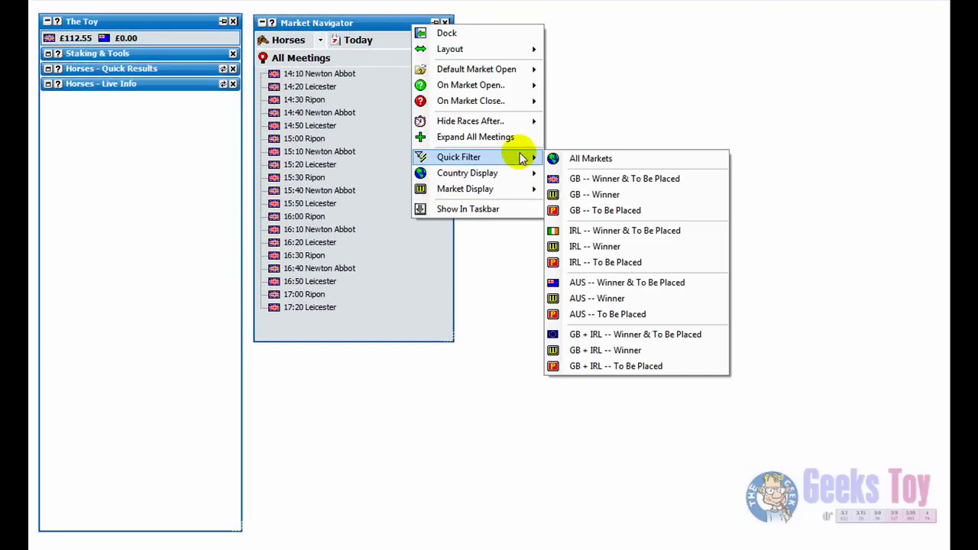
{"action": "left_click", "coordinate": [556, 155]}
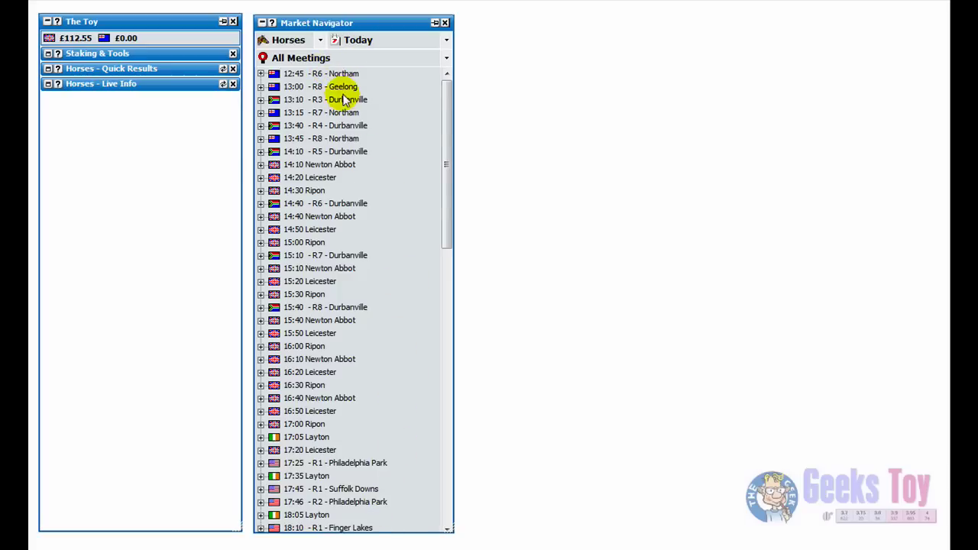
Filter the navigator to show only the Ripon meeting's races.
{"action": "left_click", "coordinate": [446, 59]}
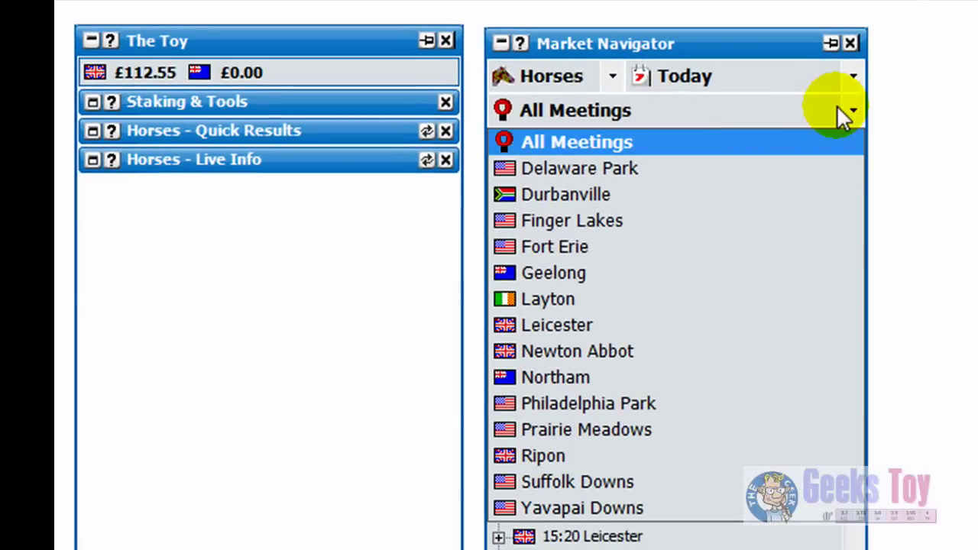
{"action": "left_click", "coordinate": [847, 113]}
{"action": "left_click", "coordinate": [851, 109]}
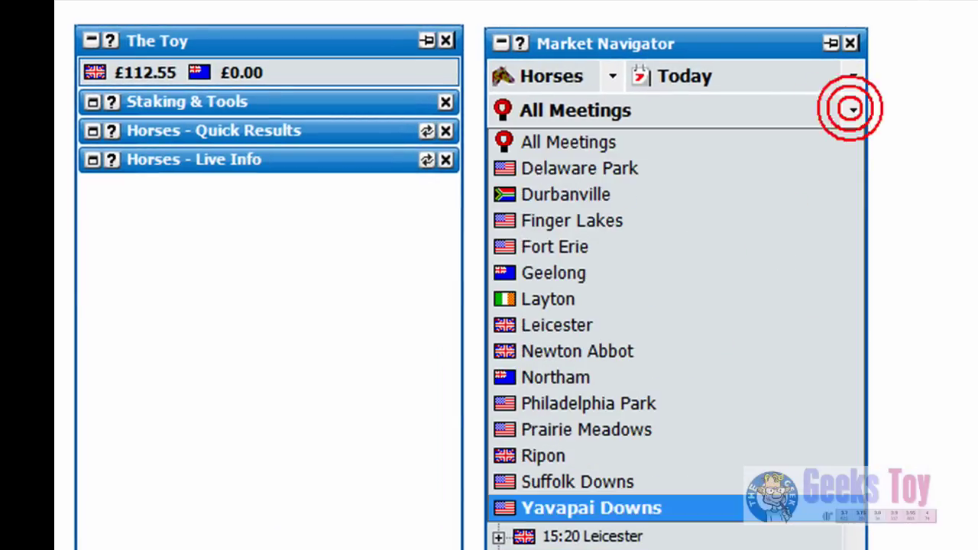
{"action": "left_click", "coordinate": [533, 454]}
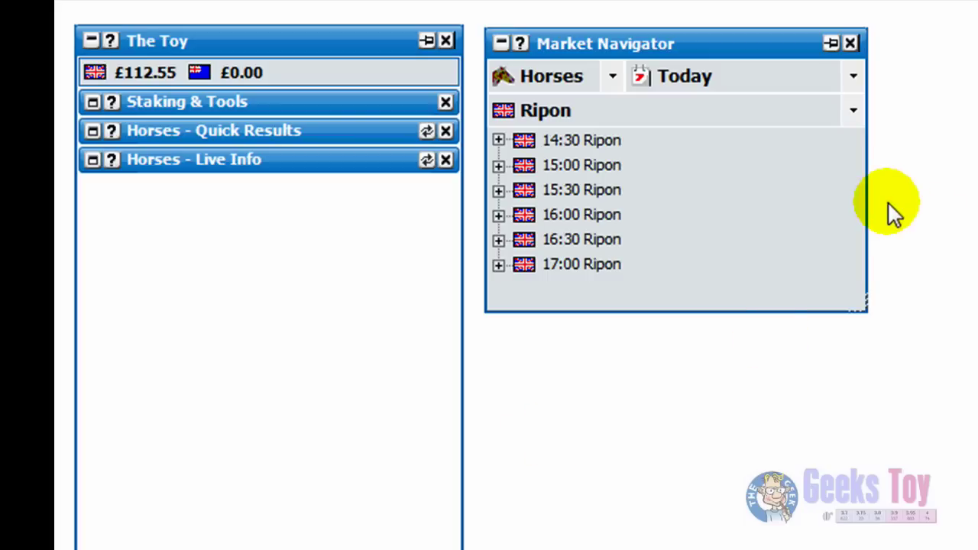
Expand and collapse 14:30 Ripon's markets, then set the meeting filter to All Meetings.
{"action": "left_click", "coordinate": [498, 141]}
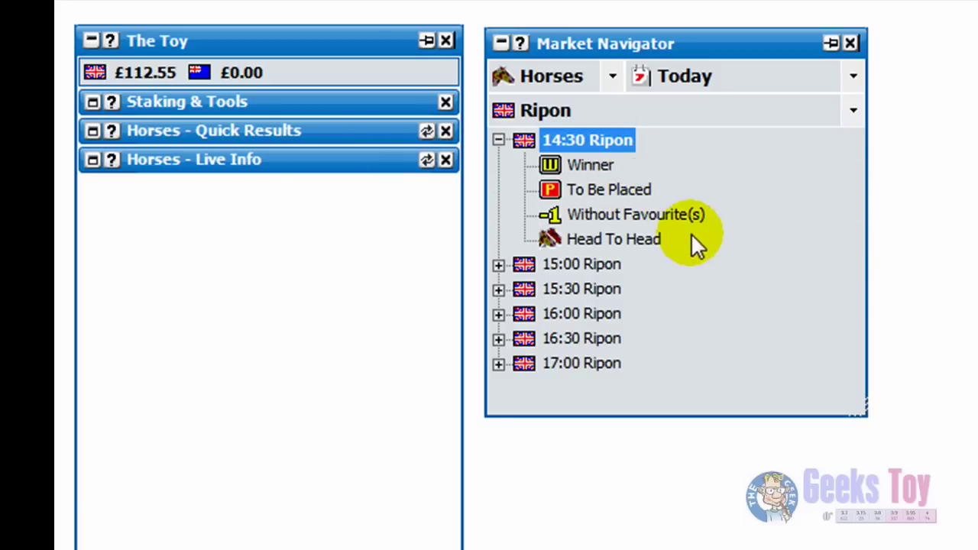
{"action": "left_click", "coordinate": [498, 140]}
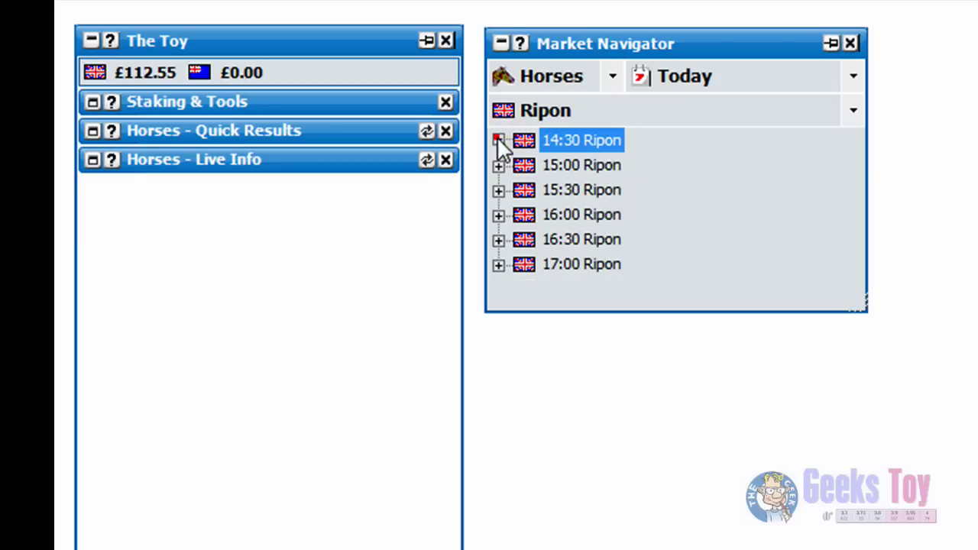
{"action": "left_click", "coordinate": [840, 111]}
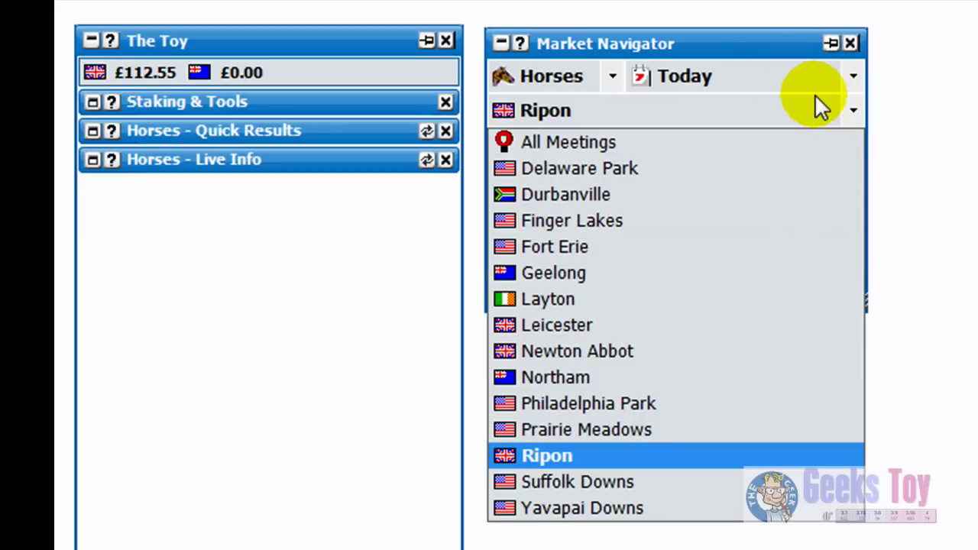
{"action": "left_click", "coordinate": [791, 160]}
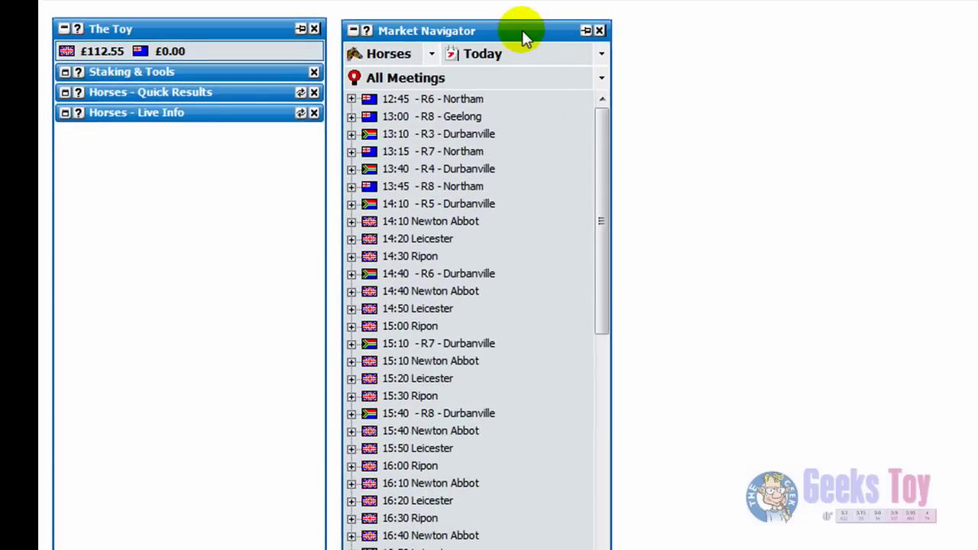
Hide South African meetings under Country Display and apply the GB -- Winner quick filter.
{"action": "right_click", "coordinate": [524, 36]}
{"action": "mouse_move", "coordinate": [647, 212]}
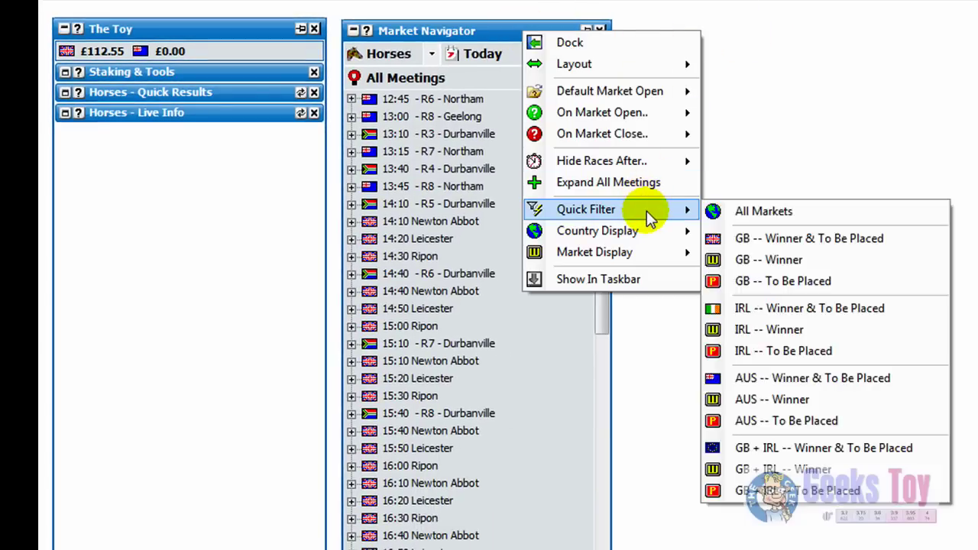
{"action": "mouse_move", "coordinate": [637, 233]}
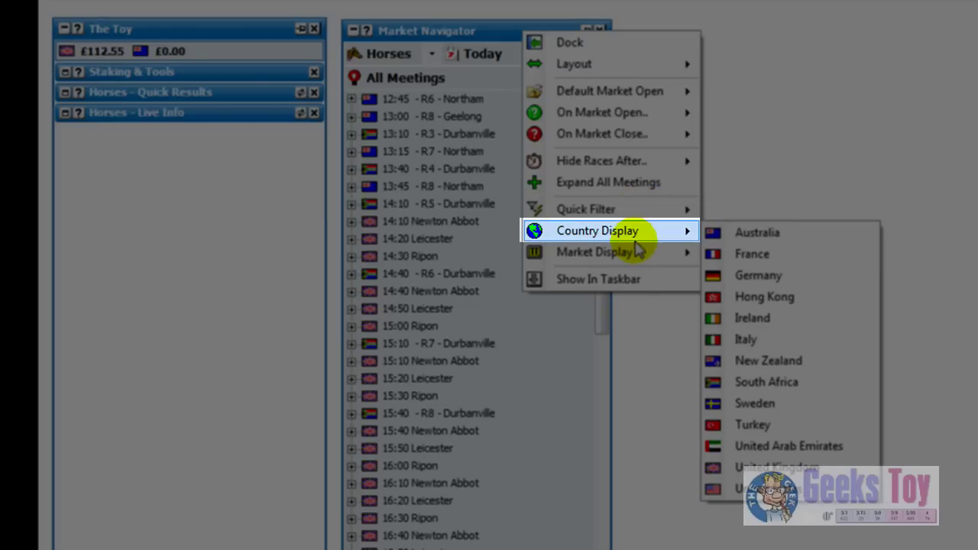
{"action": "mouse_move", "coordinate": [627, 264]}
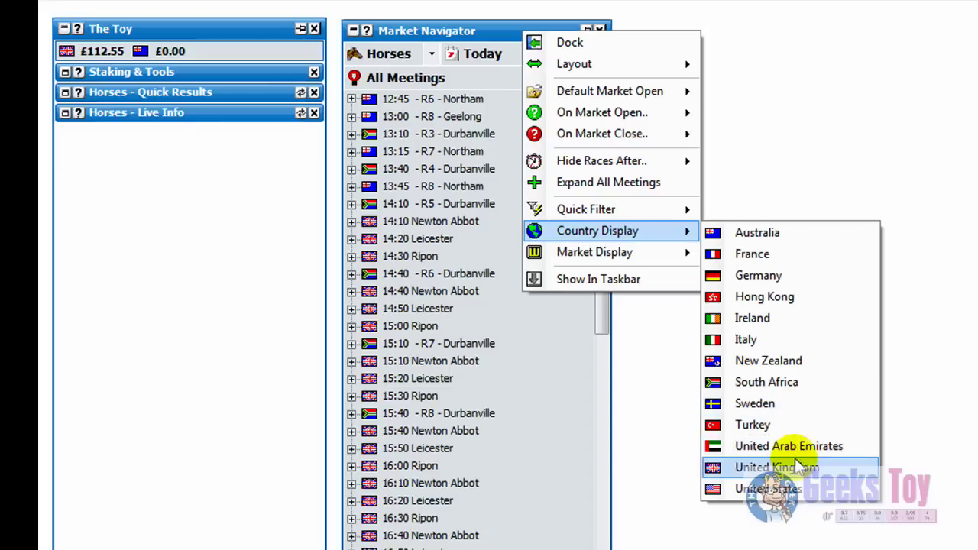
{"action": "left_click", "coordinate": [802, 387]}
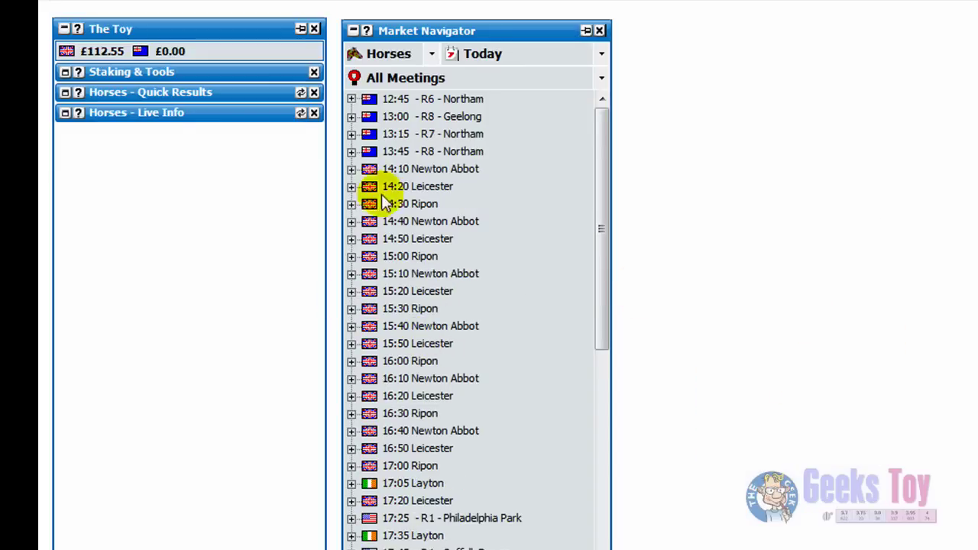
{"action": "left_click", "coordinate": [549, 34]}
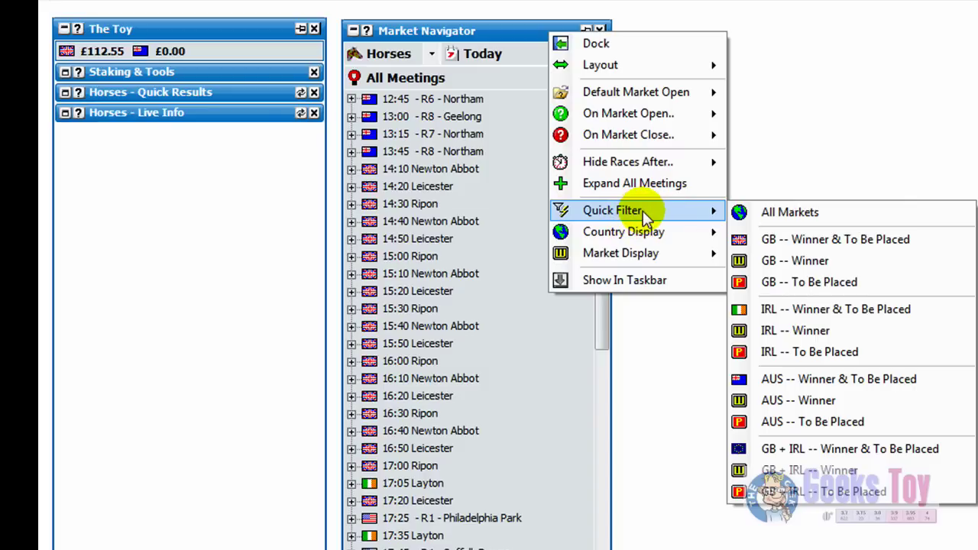
{"action": "left_click", "coordinate": [808, 263]}
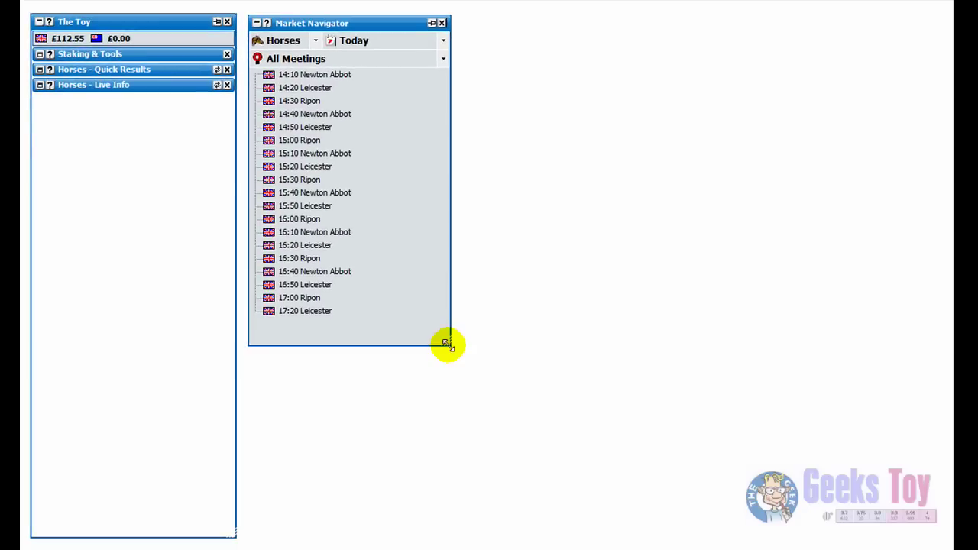
{"action": "mouse_move", "coordinate": [447, 344]}
{"action": "left_mouse_down"}
{"action": "mouse_move", "coordinate": [453, 29]}
{"action": "mouse_move", "coordinate": [447, 104]}
{"action": "left_mouse_up"}
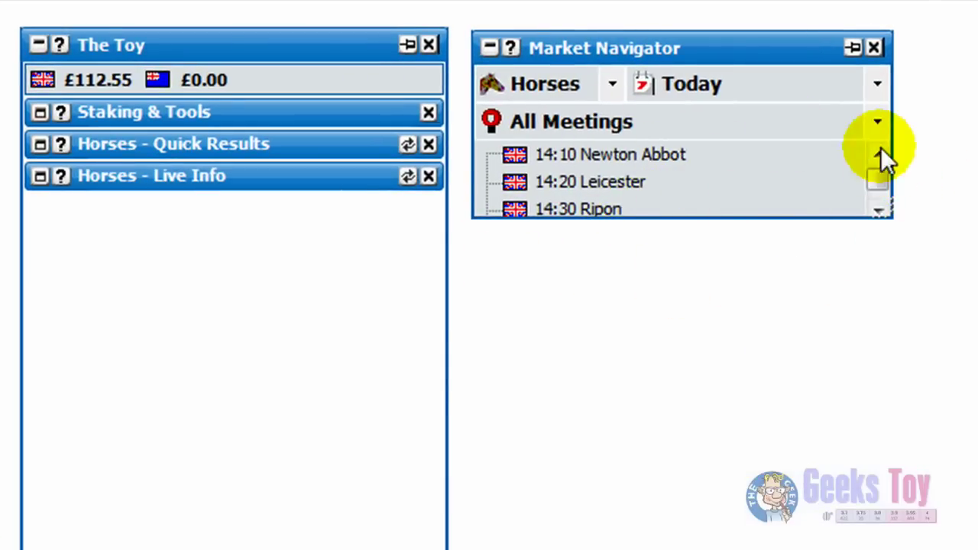
{"action": "left_click", "coordinate": [875, 208]}
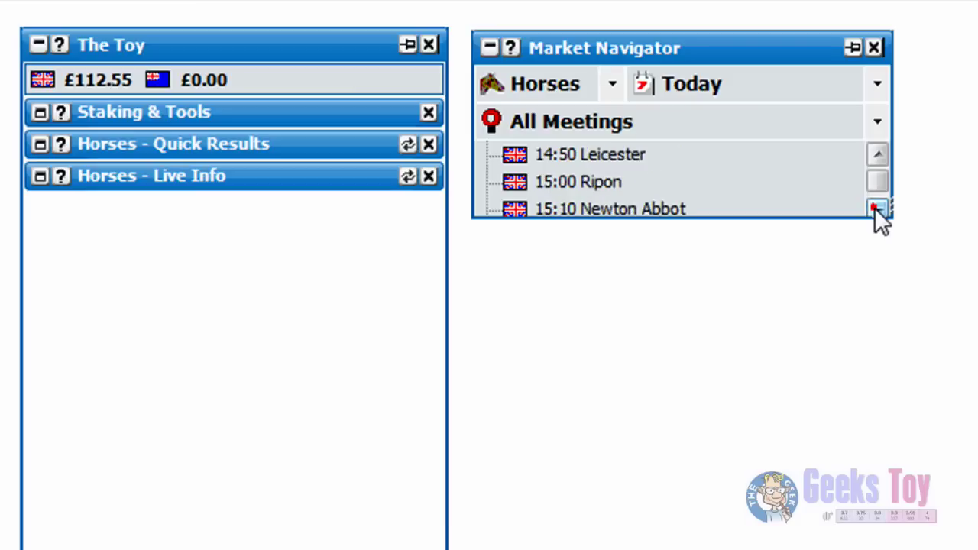
{"action": "left_click_drag", "start_coordinate": [877, 184], "coordinate": [882, 177]}
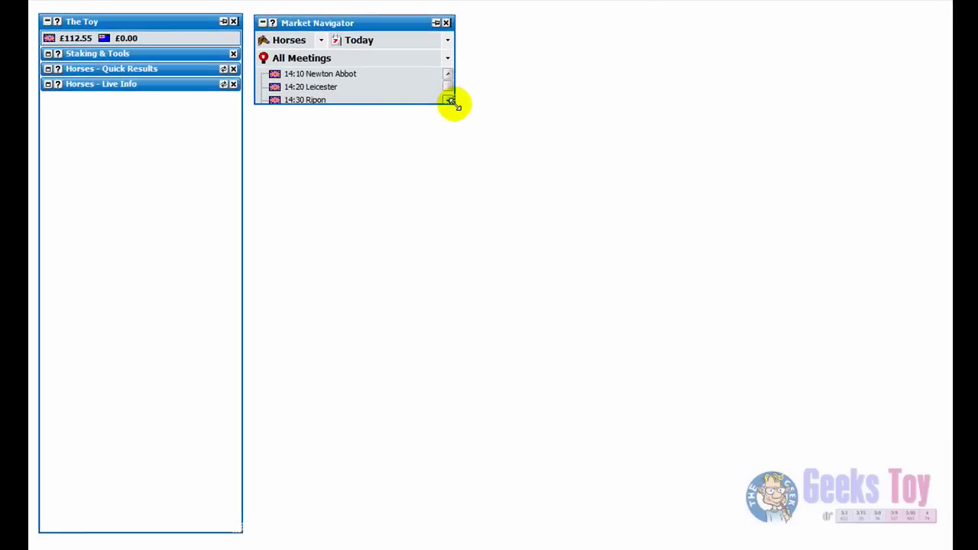
{"action": "mouse_move", "coordinate": [453, 102]}
{"action": "left_mouse_down"}
{"action": "mouse_move", "coordinate": [434, 437]}
{"action": "mouse_move", "coordinate": [444, 356]}
{"action": "mouse_move", "coordinate": [443, 133]}
{"action": "mouse_move", "coordinate": [413, 541]}
{"action": "mouse_move", "coordinate": [420, 533]}
{"action": "left_mouse_up"}
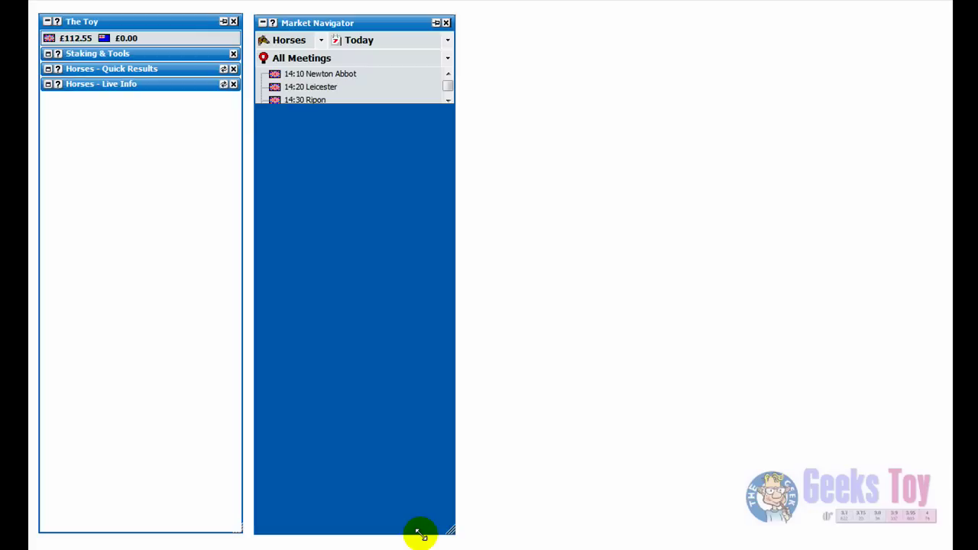
{"action": "left_click_drag", "start_coordinate": [420, 534], "coordinate": [420, 539]}
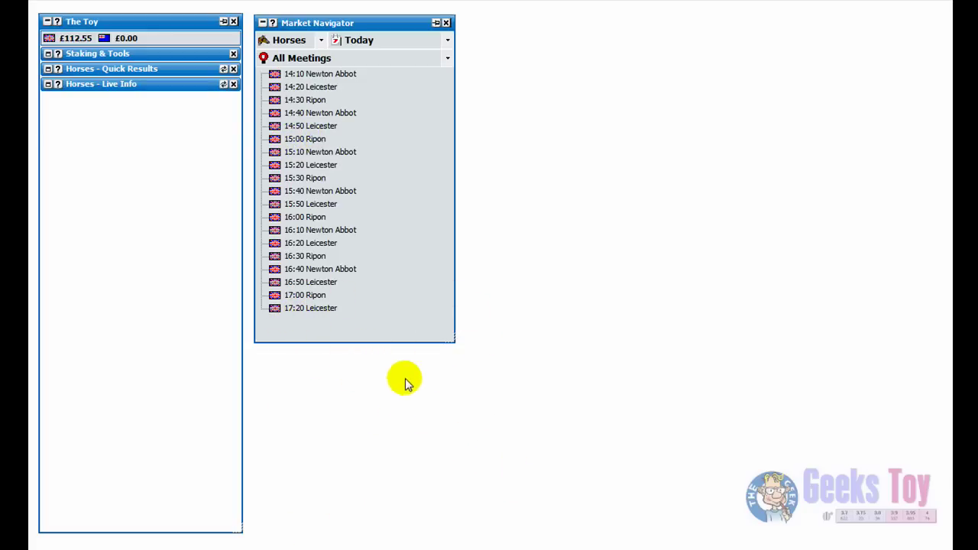
{"action": "right_click", "coordinate": [414, 21]}
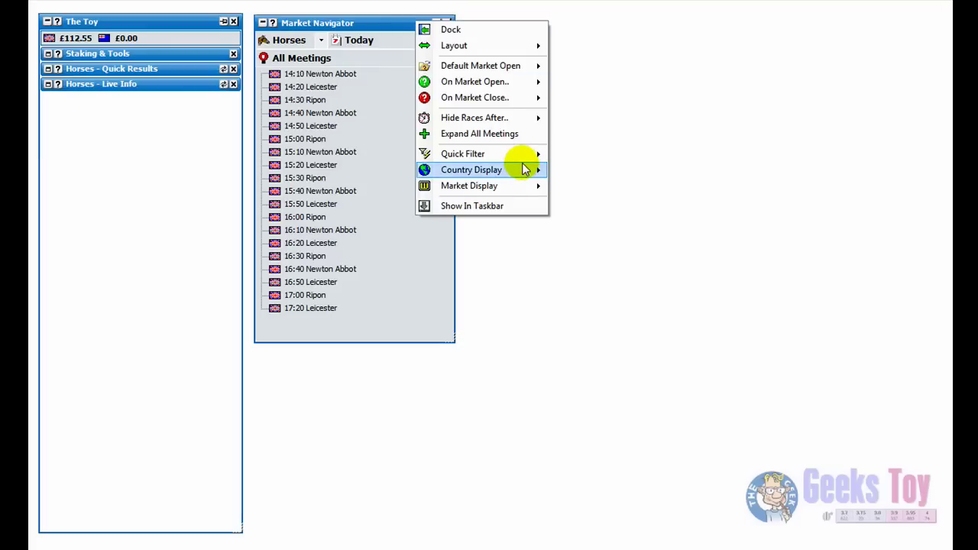
{"action": "mouse_move", "coordinate": [524, 153]}
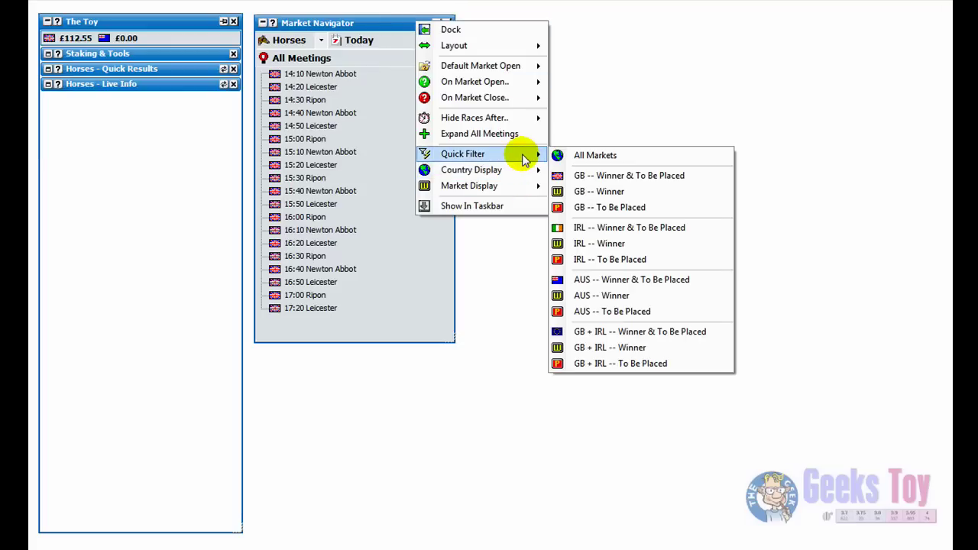
{"action": "left_click", "coordinate": [620, 350]}
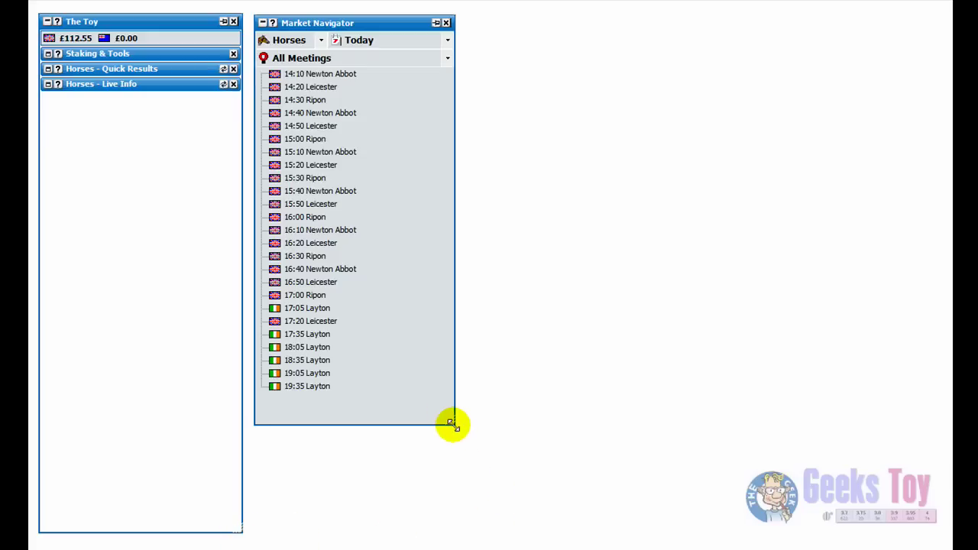
{"action": "left_click_drag", "start_coordinate": [452, 423], "coordinate": [452, 313]}
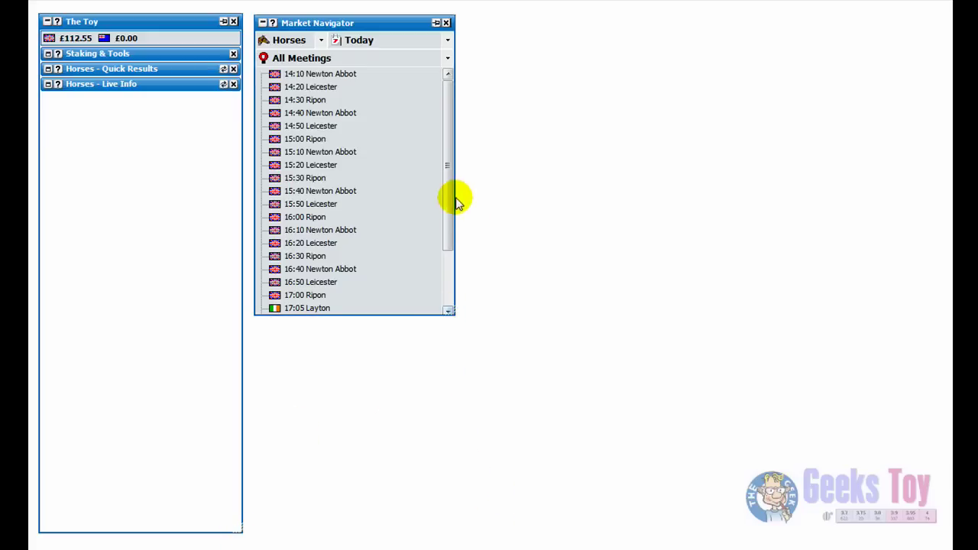
{"action": "scroll", "coordinate": [450, 190], "scroll_direction": "down", "scroll_amount": 8}
{"action": "scroll", "coordinate": [443, 214], "scroll_direction": "up", "scroll_amount": 8}
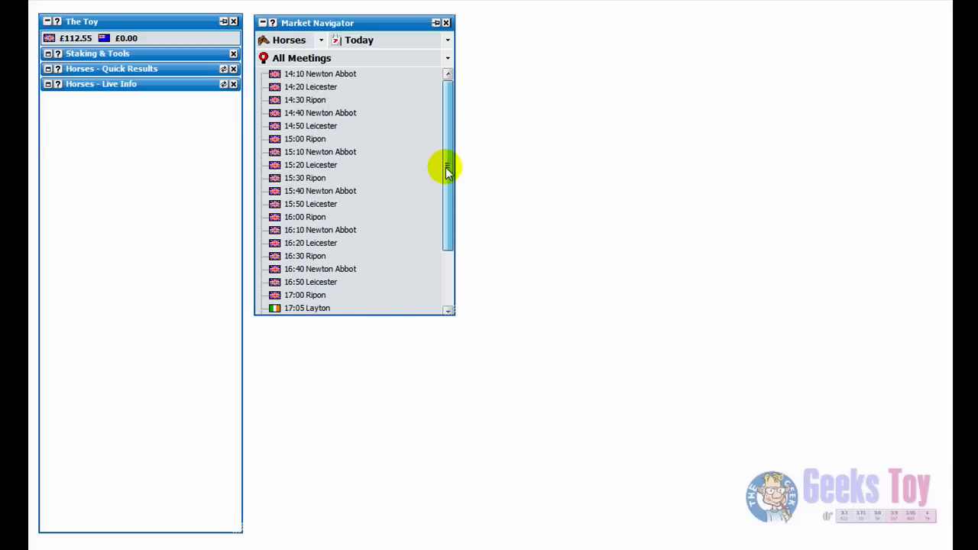
{"action": "left_click", "coordinate": [448, 41]}
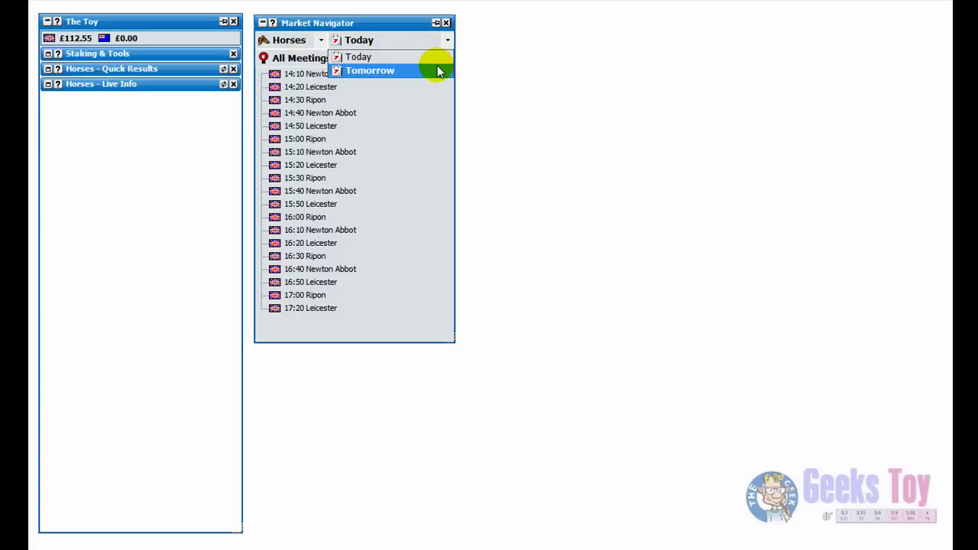
{"action": "left_click", "coordinate": [448, 39]}
{"action": "left_click", "coordinate": [322, 41]}
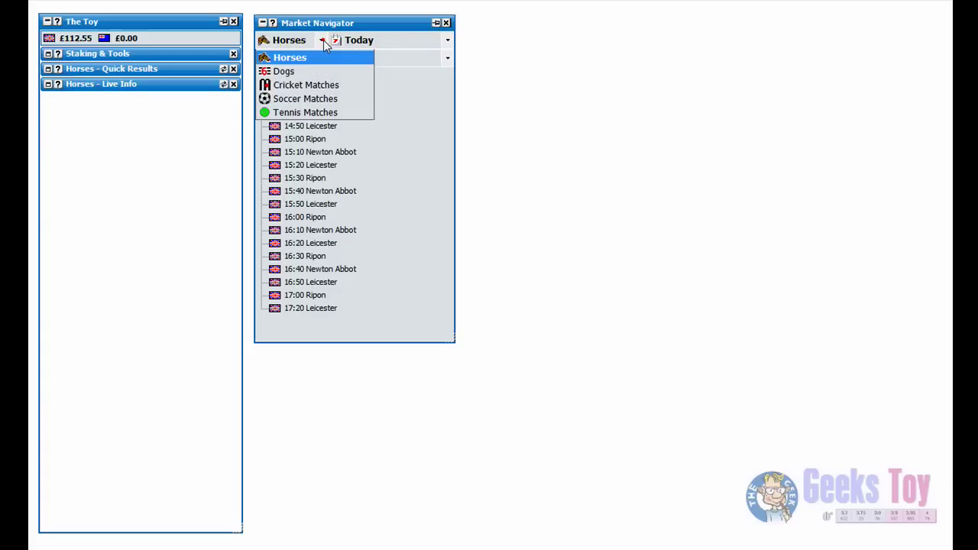
{"action": "left_click", "coordinate": [310, 84]}
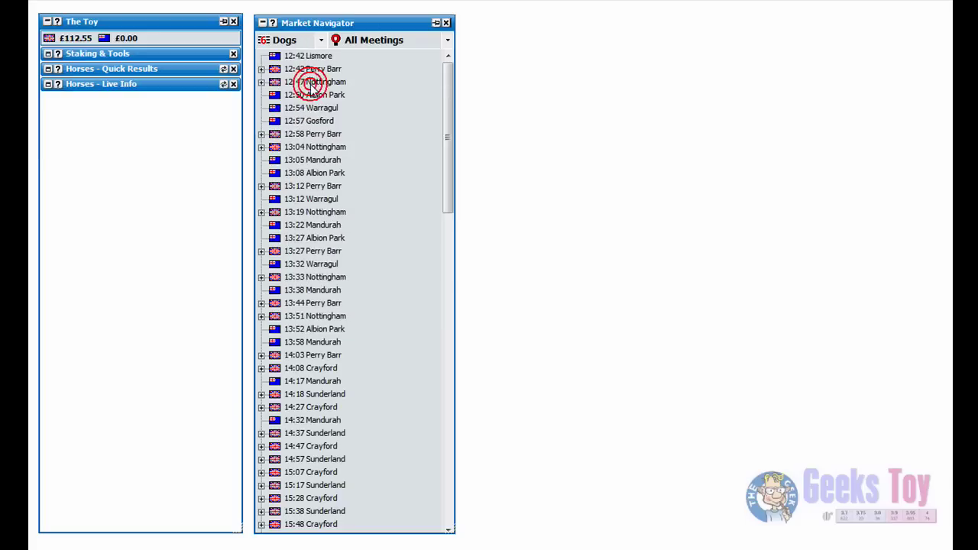
{"action": "left_click", "coordinate": [448, 42]}
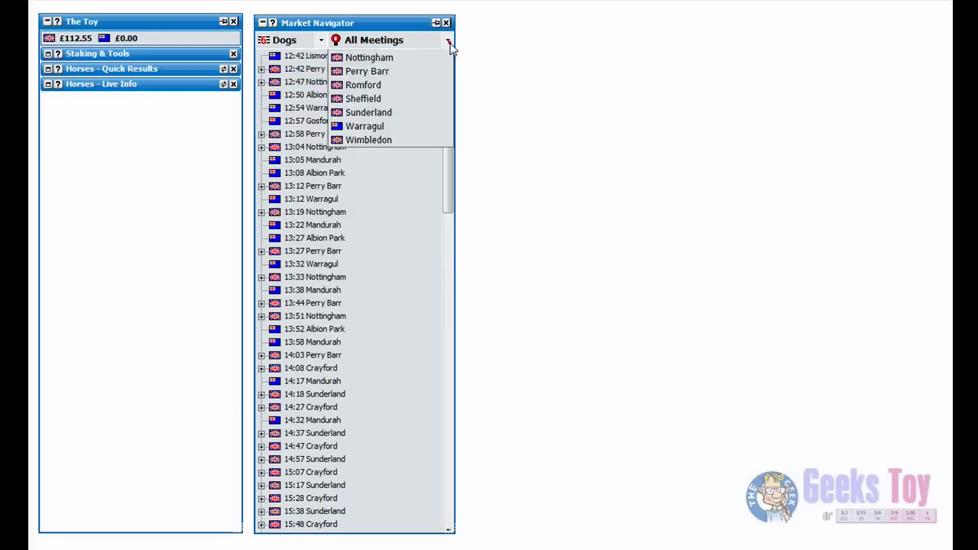
{"action": "left_click", "coordinate": [386, 193]}
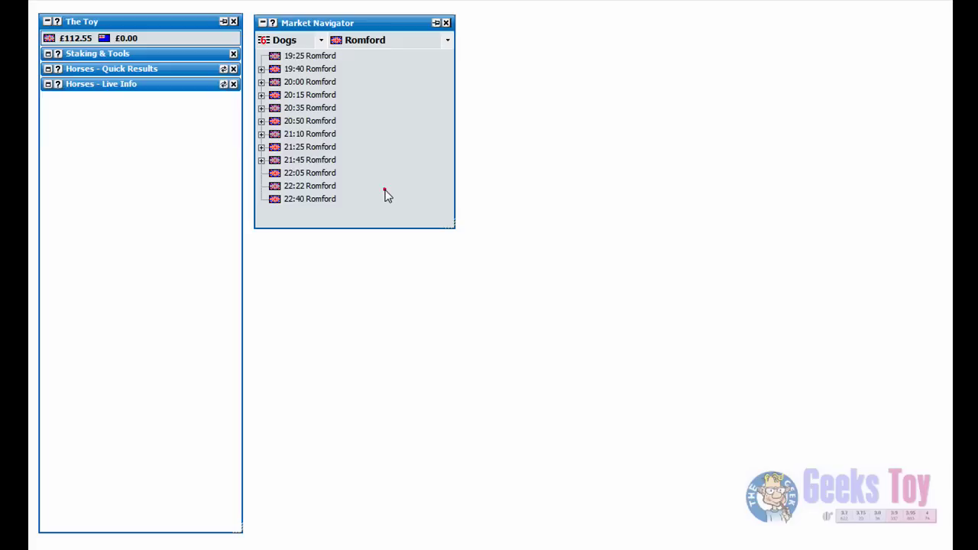
{"action": "left_click", "coordinate": [448, 42]}
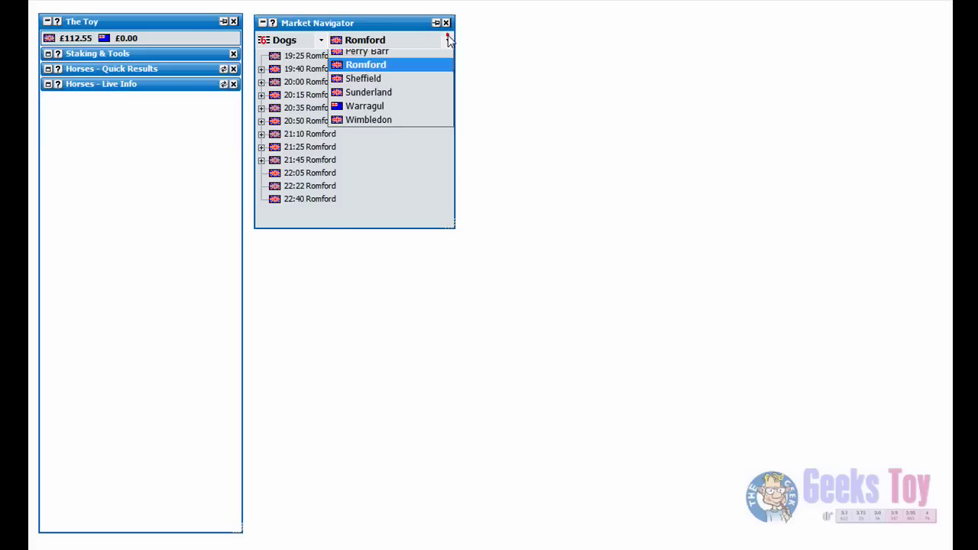
{"action": "left_click", "coordinate": [418, 59]}
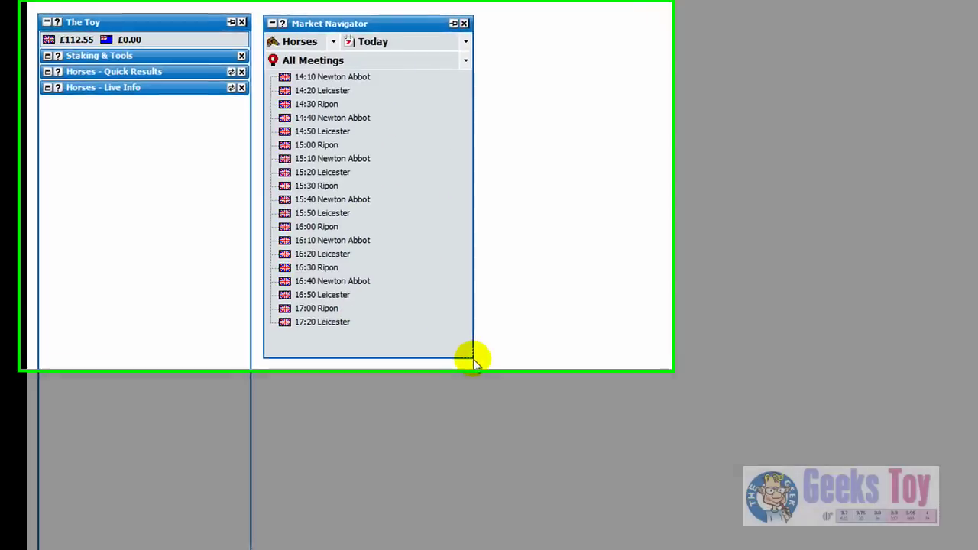
Set the Market Navigator's layout to Ultra Slim.
{"action": "right_click", "coordinate": [399, 24]}
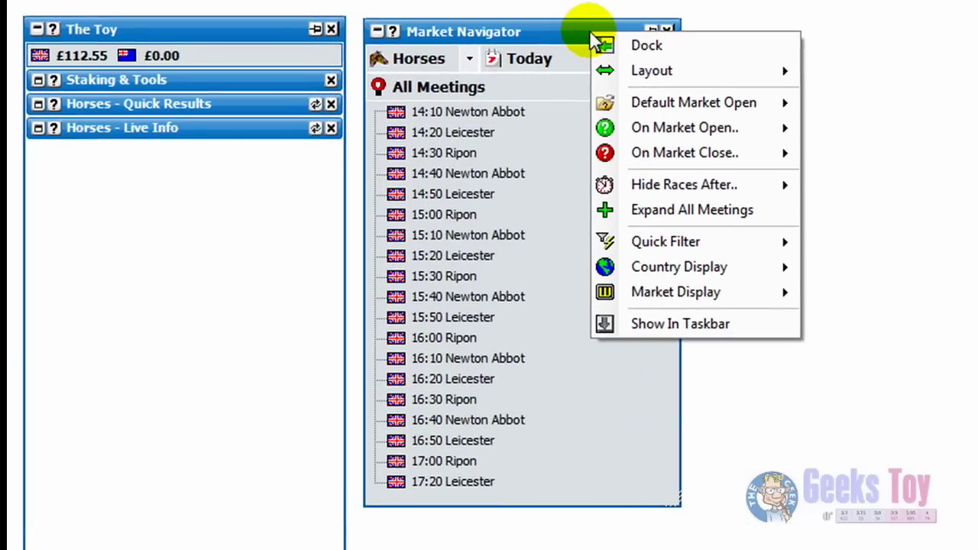
{"action": "right_click", "coordinate": [531, 30]}
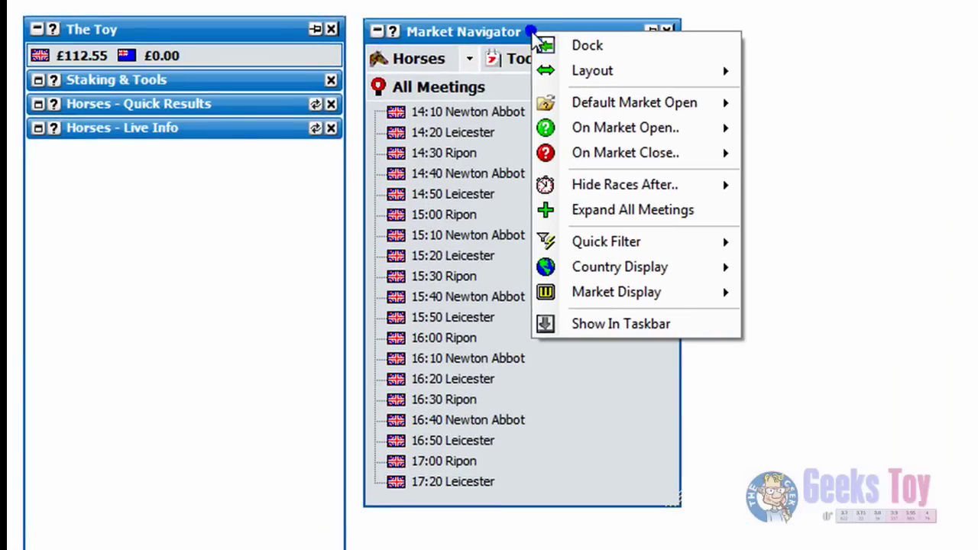
{"action": "mouse_move", "coordinate": [633, 77]}
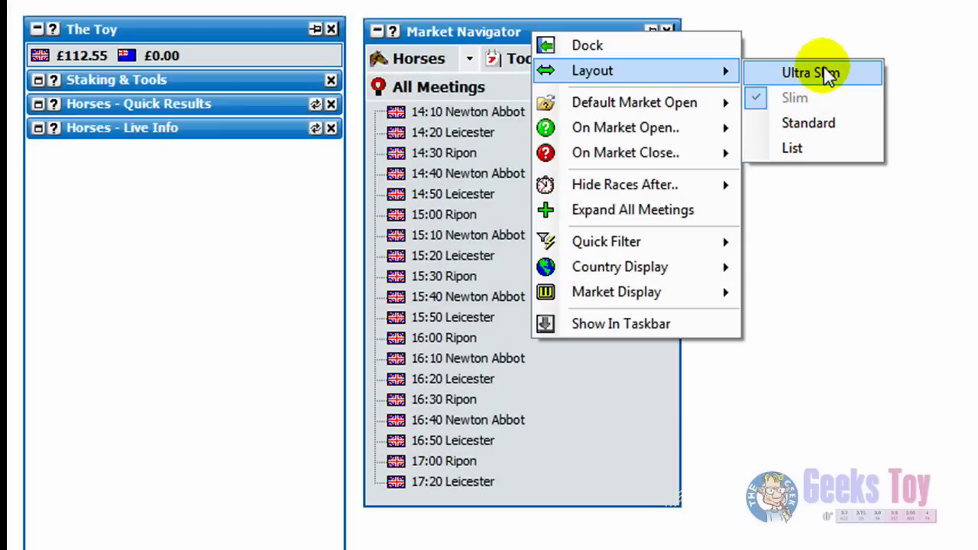
{"action": "left_click", "coordinate": [828, 74]}
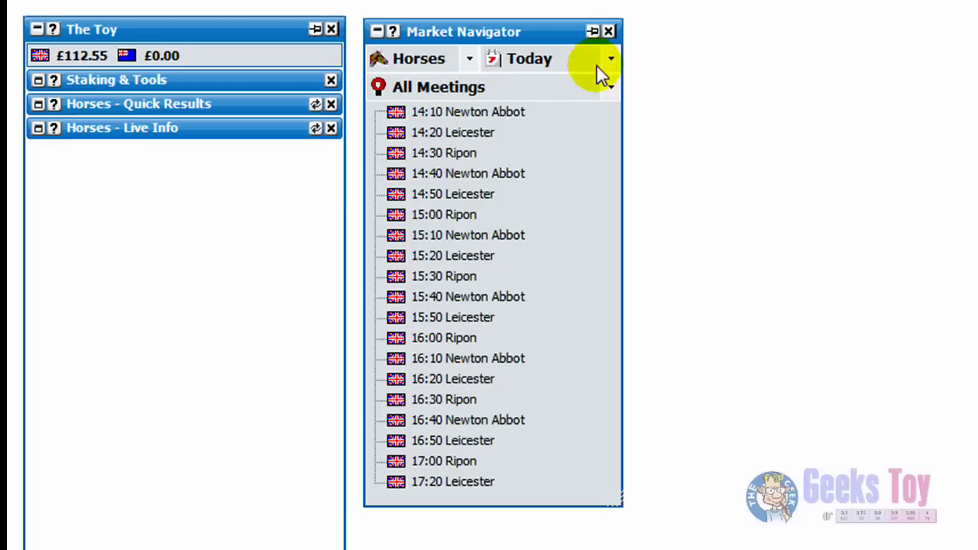
Try the wider Standard layout on the Market Navigator.
{"action": "right_click", "coordinate": [558, 27]}
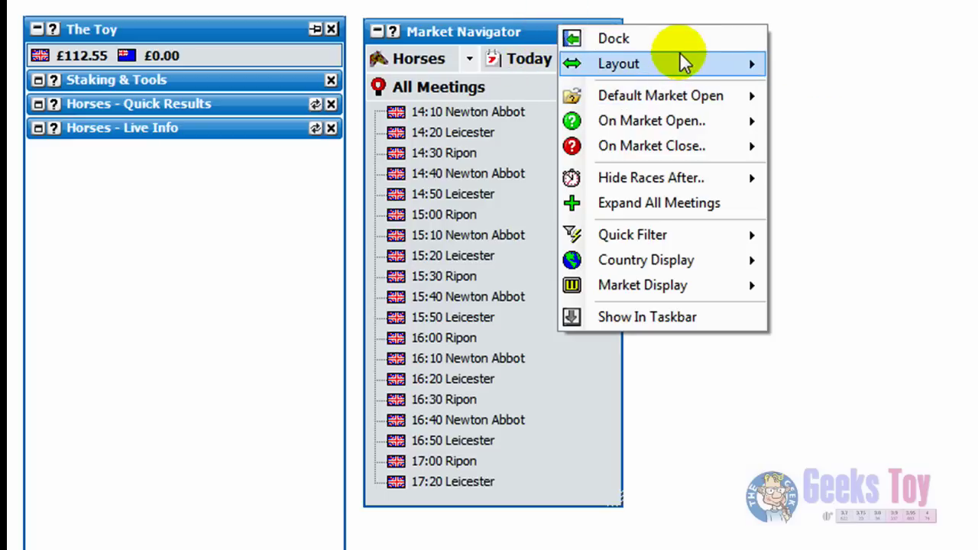
{"action": "mouse_move", "coordinate": [722, 64]}
{"action": "left_click", "coordinate": [841, 111]}
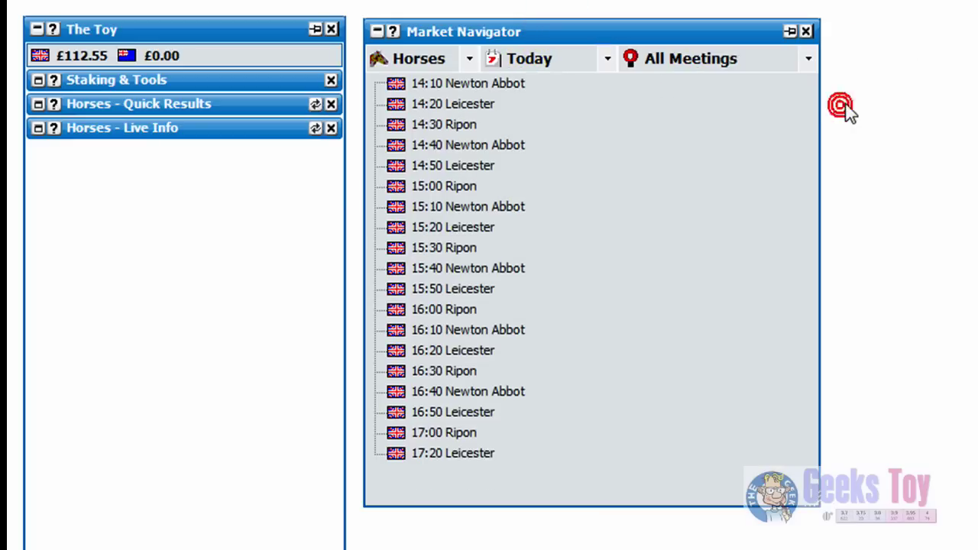
Return the Market Navigator to the narrow Ultra Slim layout.
{"action": "right_click", "coordinate": [661, 29]}
{"action": "mouse_move", "coordinate": [776, 63]}
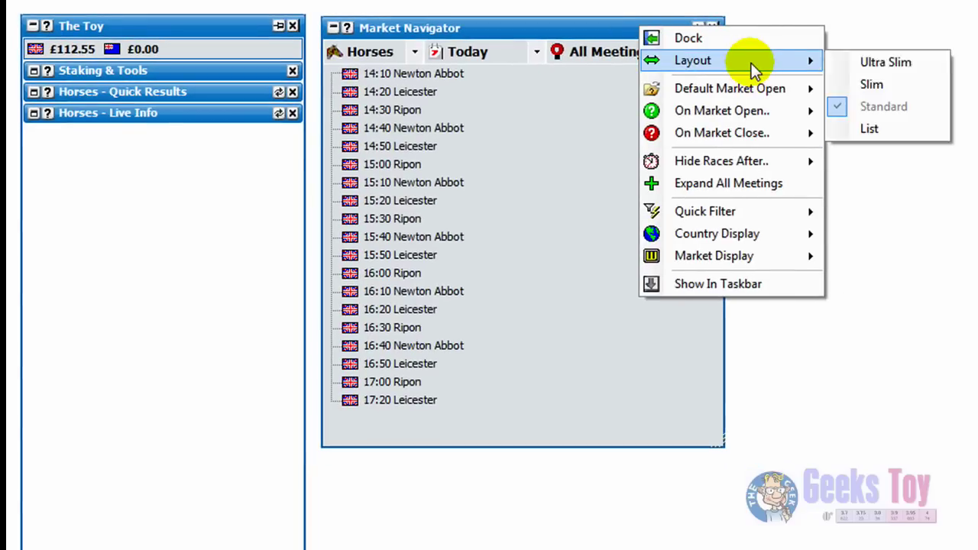
{"action": "left_click", "coordinate": [888, 66]}
{"action": "right_click", "coordinate": [477, 29]}
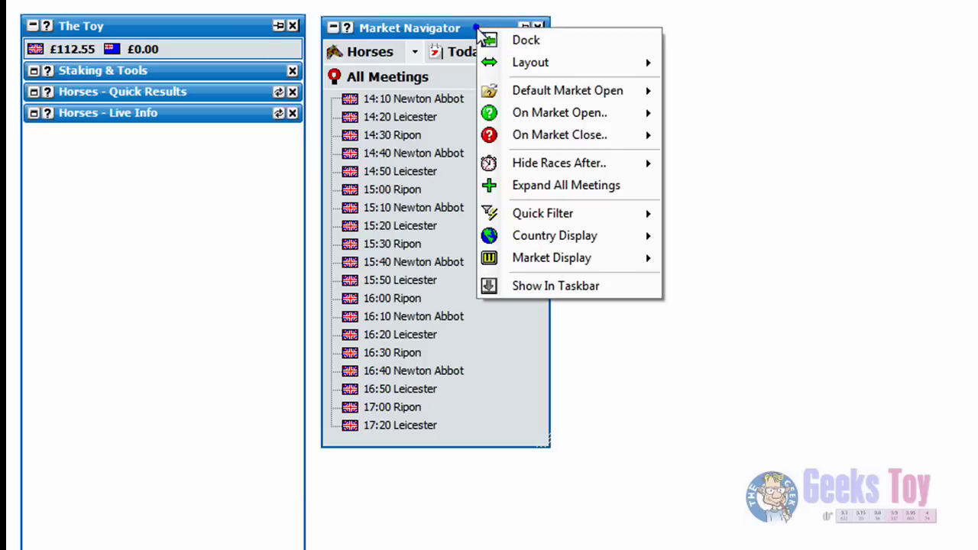
Dock the Market Navigator into The Toy and set The Toy panel to Ultra Slim.
{"action": "left_click", "coordinate": [537, 40]}
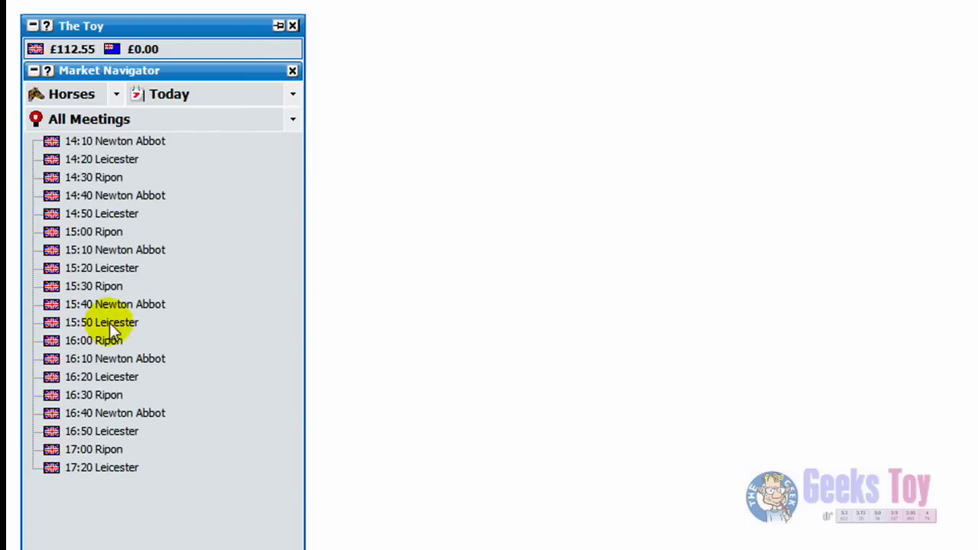
{"action": "right_click", "coordinate": [219, 28]}
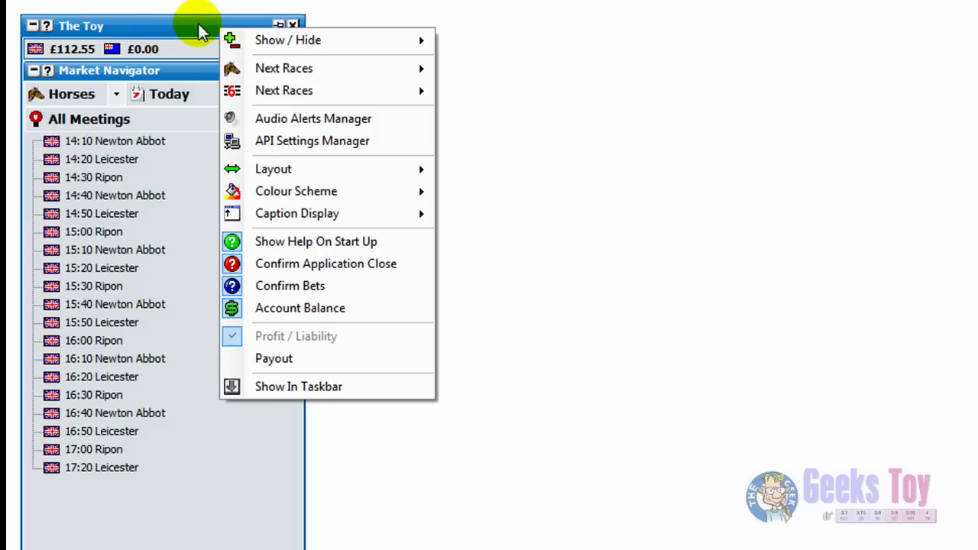
{"action": "mouse_move", "coordinate": [290, 172]}
{"action": "left_click", "coordinate": [521, 172]}
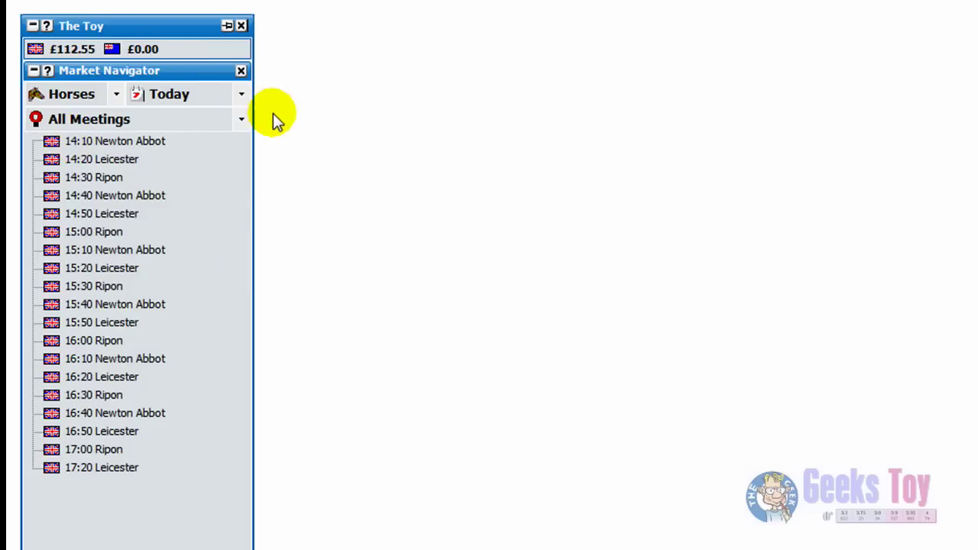
Float the Market Navigator and place it beside The Toy panel.
{"action": "right_click", "coordinate": [184, 78]}
{"action": "left_click", "coordinate": [208, 81]}
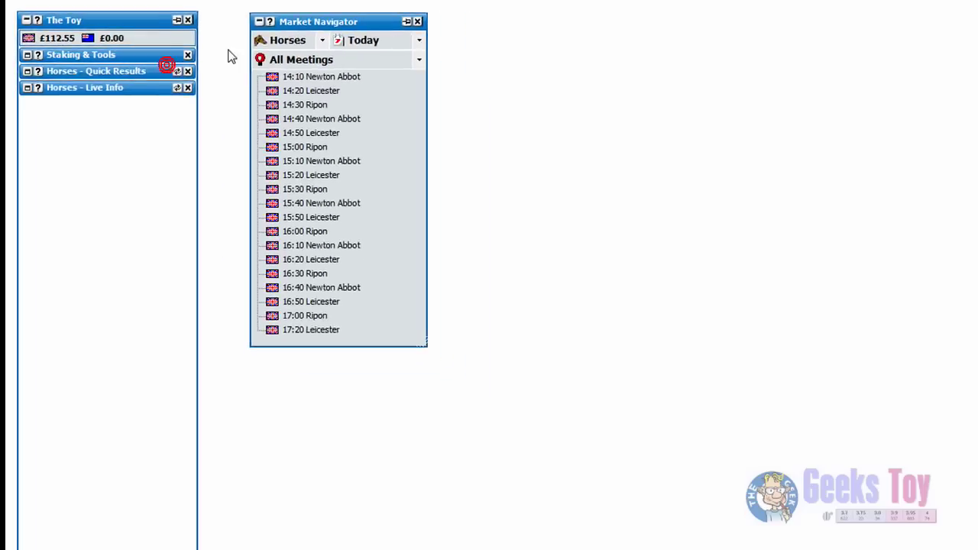
{"action": "mouse_move", "coordinate": [299, 23]}
{"action": "left_mouse_down"}
{"action": "mouse_move", "coordinate": [466, 175]}
{"action": "mouse_move", "coordinate": [401, 153]}
{"action": "left_mouse_up"}
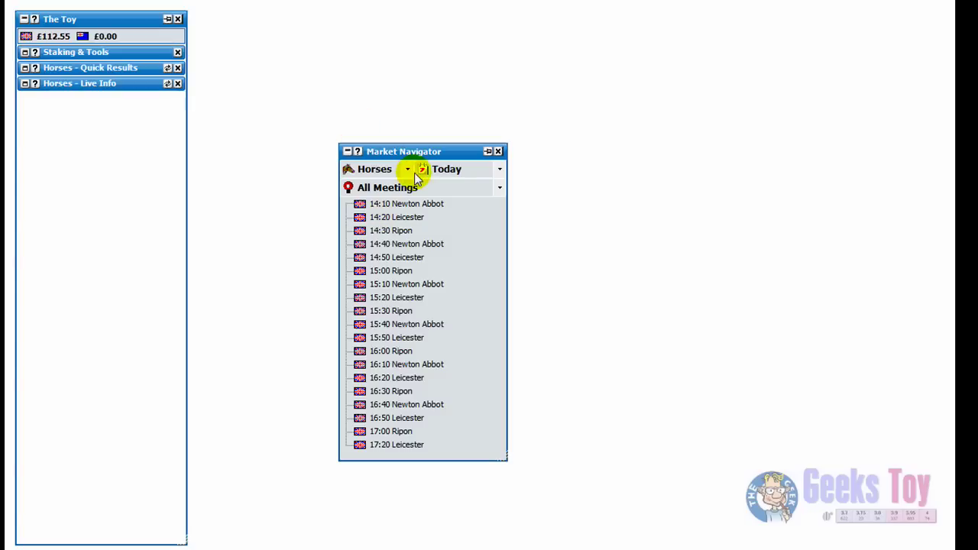
{"action": "mouse_move", "coordinate": [456, 154]}
{"action": "left_mouse_down"}
{"action": "mouse_move", "coordinate": [308, 89]}
{"action": "mouse_move", "coordinate": [313, 22]}
{"action": "left_mouse_up"}
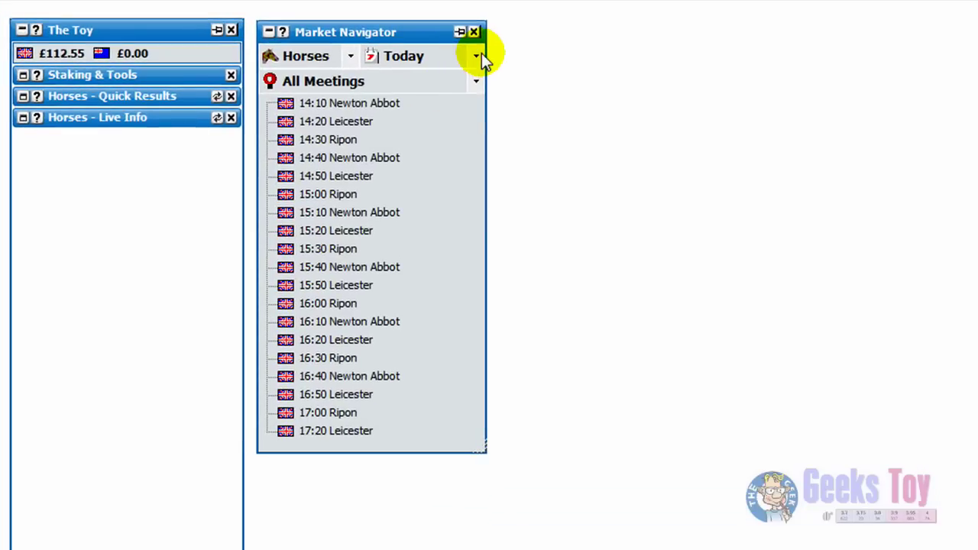
Browse the Market Navigator's meetings list and its options menu without changing anything.
{"action": "left_click", "coordinate": [473, 81]}
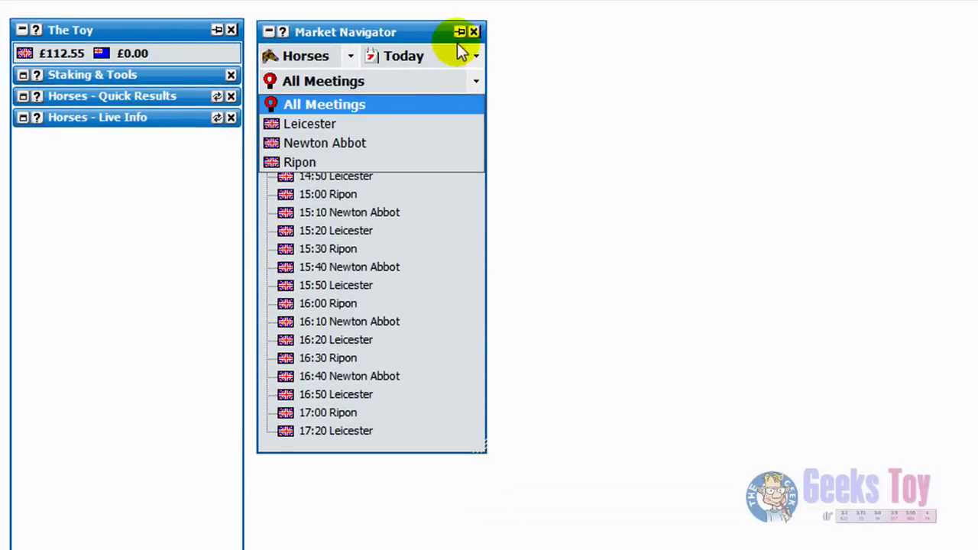
{"action": "left_click", "coordinate": [471, 74]}
{"action": "right_click", "coordinate": [402, 30]}
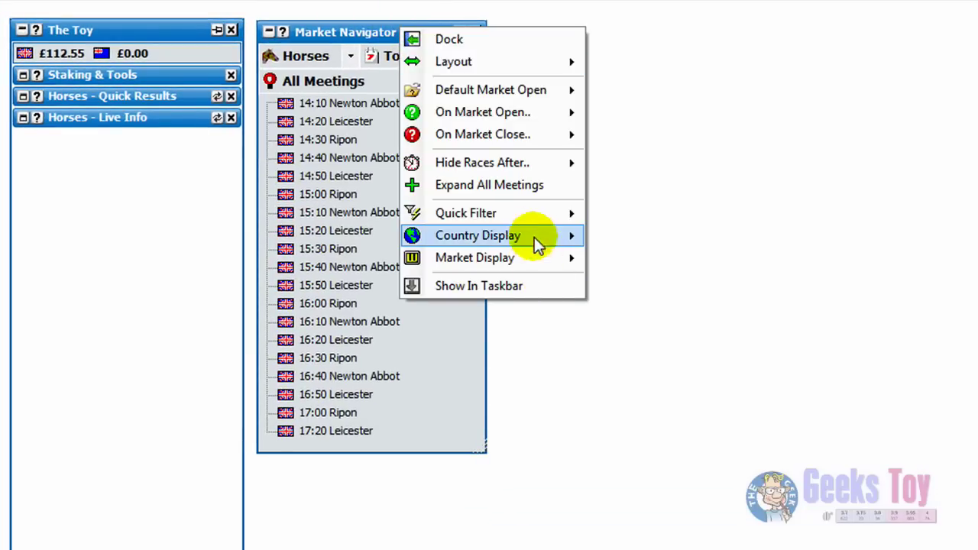
{"action": "mouse_move", "coordinate": [540, 216]}
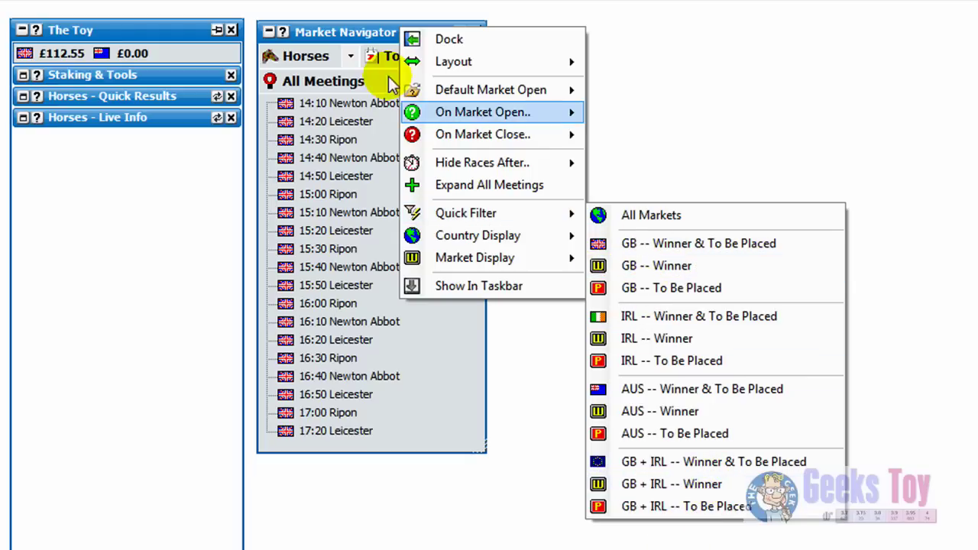
{"action": "left_click", "coordinate": [354, 32]}
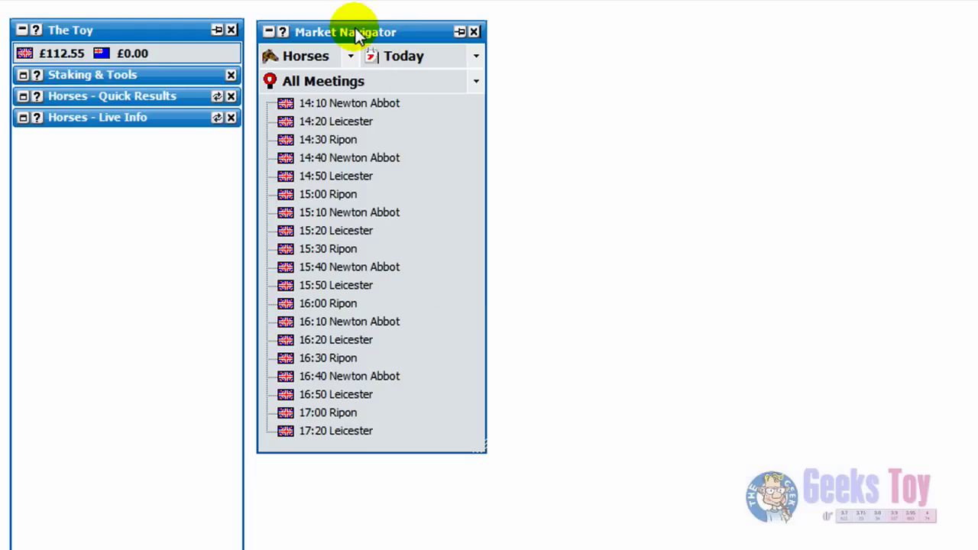
Dock the Market Navigator under The Toy, then decline the Confirm Shutdown prompt with No.
{"action": "double_click", "coordinate": [355, 32]}
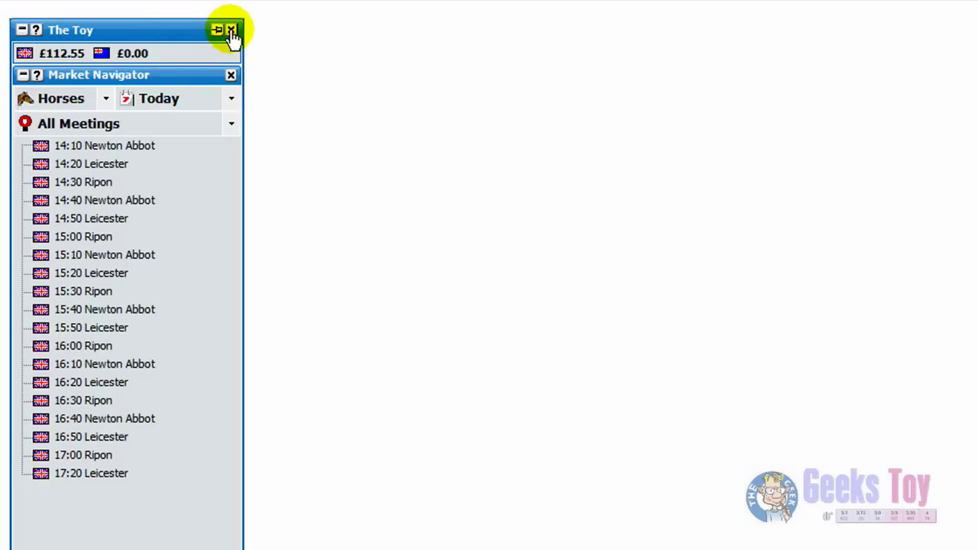
{"action": "left_click", "coordinate": [231, 31]}
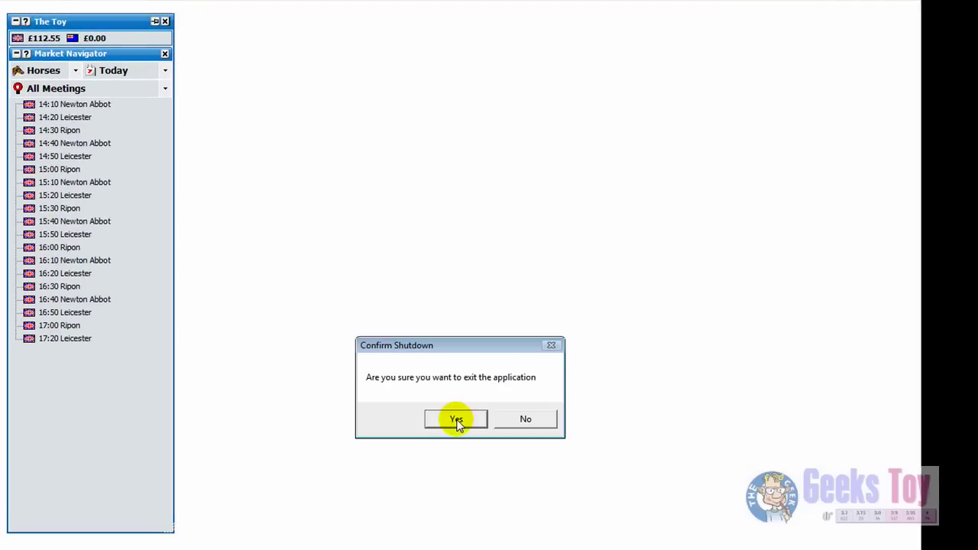
{"action": "mouse_move", "coordinate": [451, 346]}
{"action": "left_mouse_down"}
{"action": "mouse_move", "coordinate": [405, 321]}
{"action": "mouse_move", "coordinate": [312, 171]}
{"action": "left_mouse_up"}
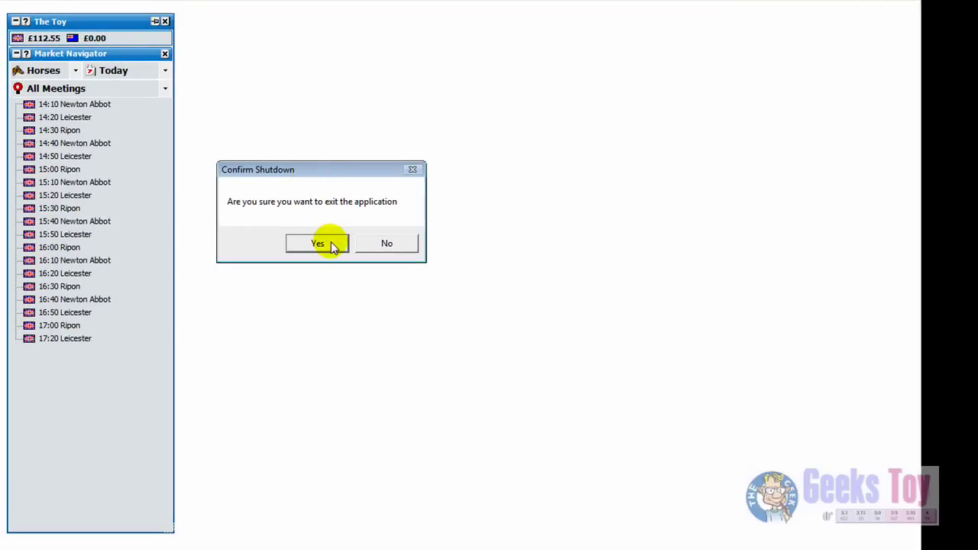
{"action": "left_click", "coordinate": [398, 243]}
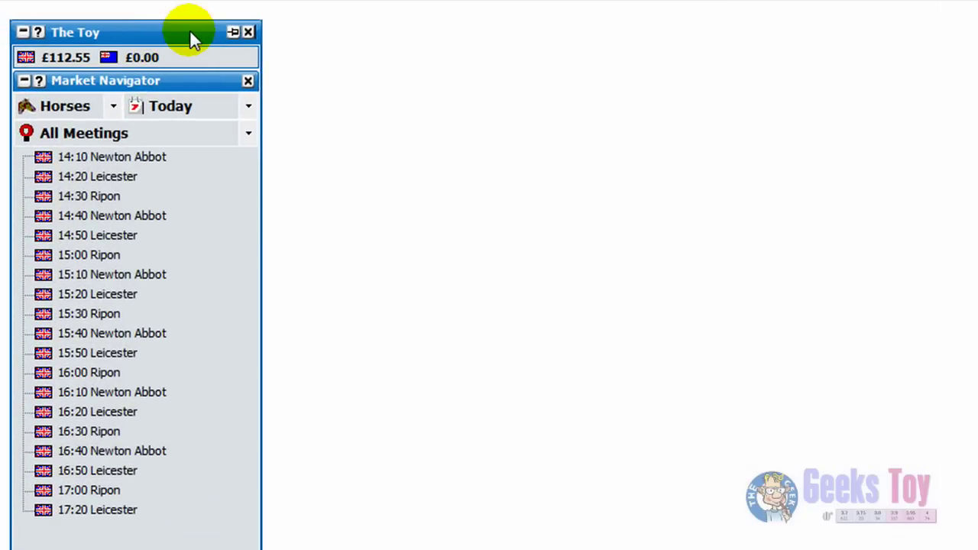
Toggle Confirm Application Close off and back on in The Toy's options.
{"action": "right_click", "coordinate": [191, 32]}
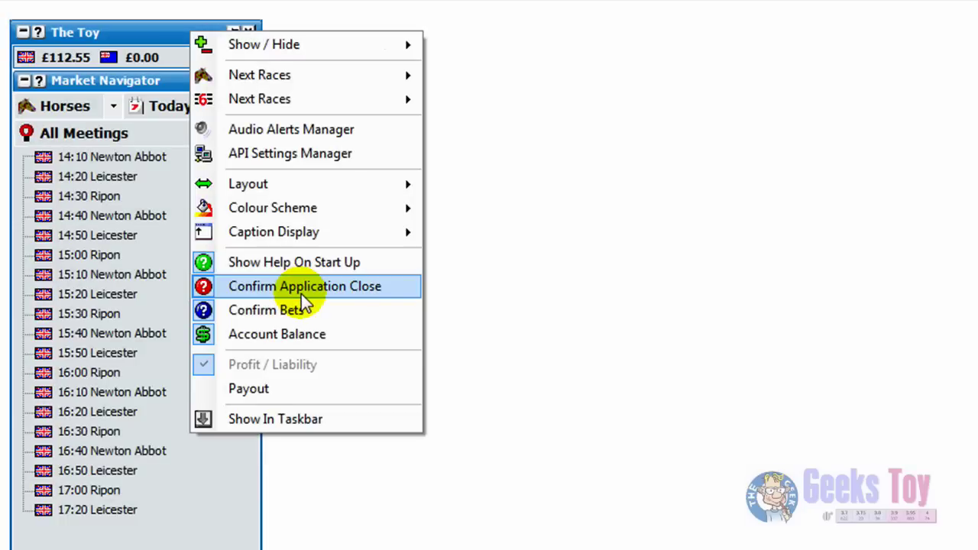
{"action": "left_click", "coordinate": [301, 294]}
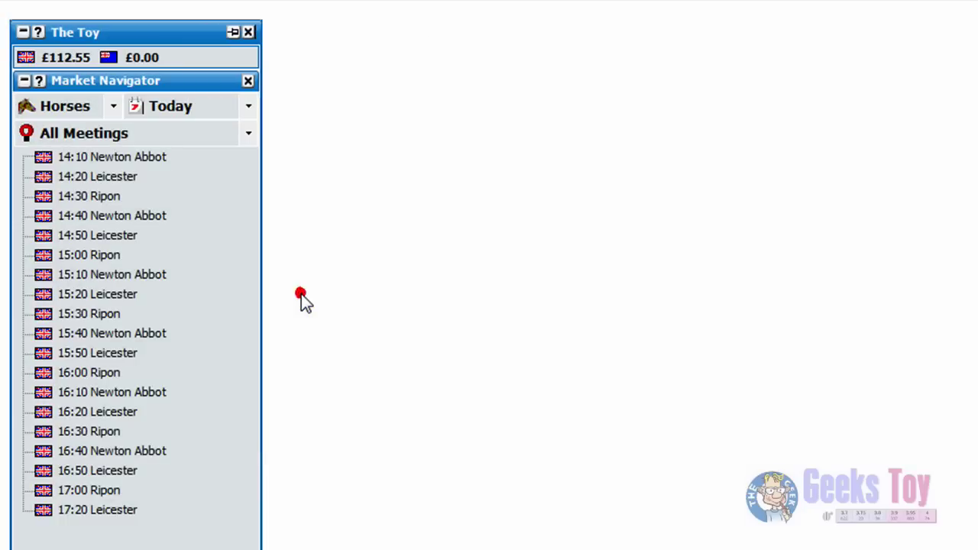
{"action": "right_click", "coordinate": [178, 32]}
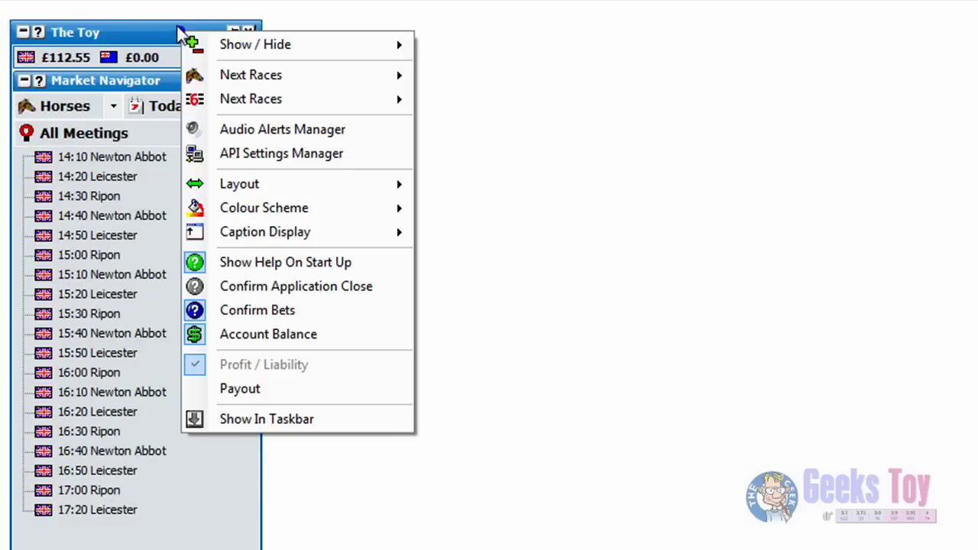
{"action": "left_click", "coordinate": [358, 288]}
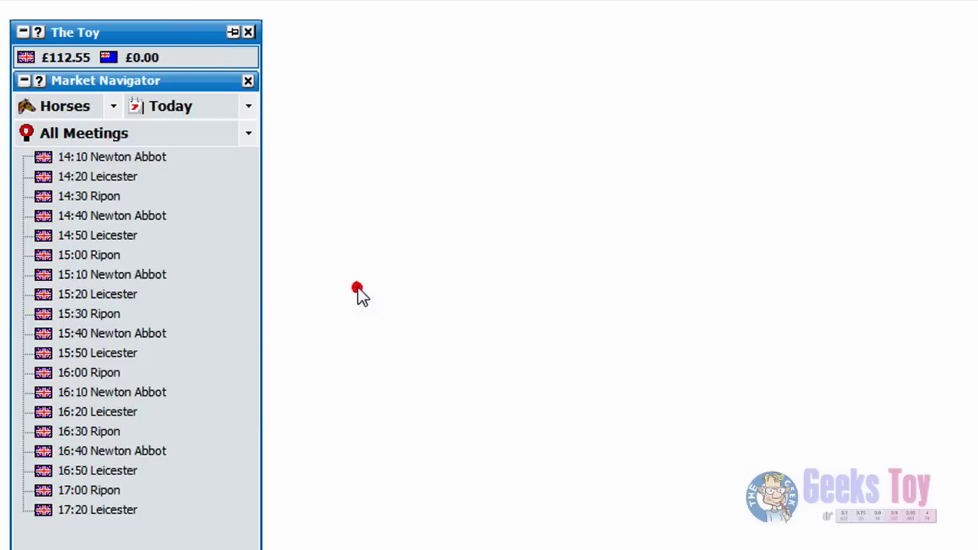
Switch Confirm Bets off and recheck The Toy's options.
{"action": "right_click", "coordinate": [216, 38]}
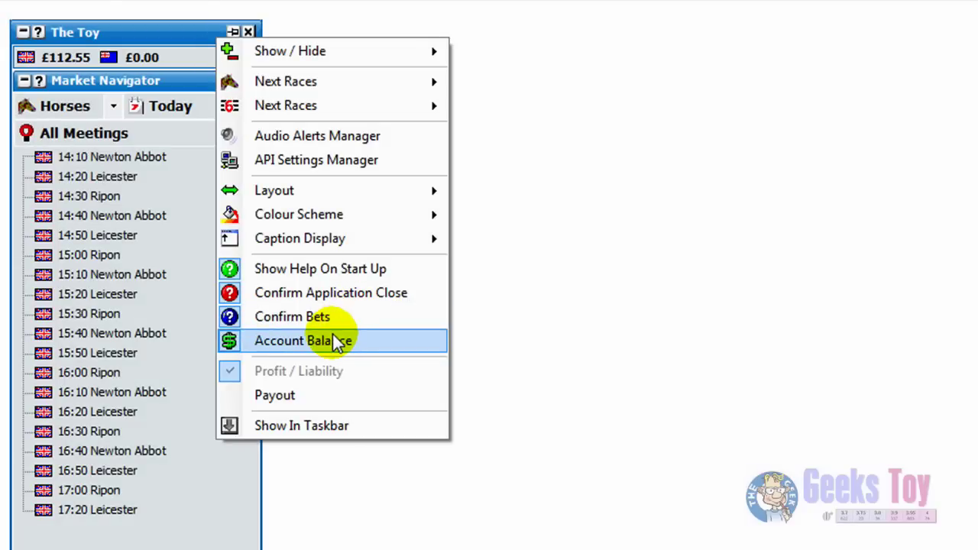
{"action": "left_click", "coordinate": [342, 321]}
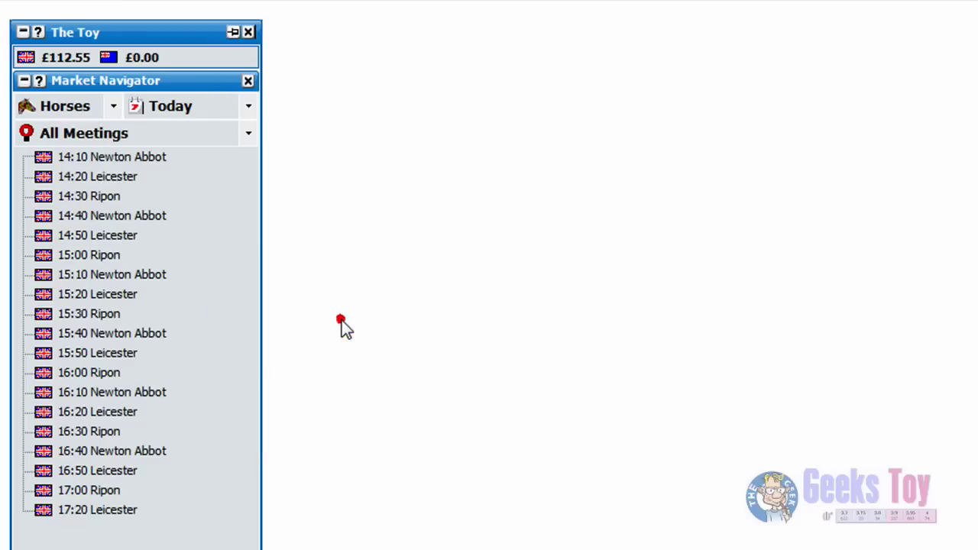
{"action": "right_click", "coordinate": [199, 39]}
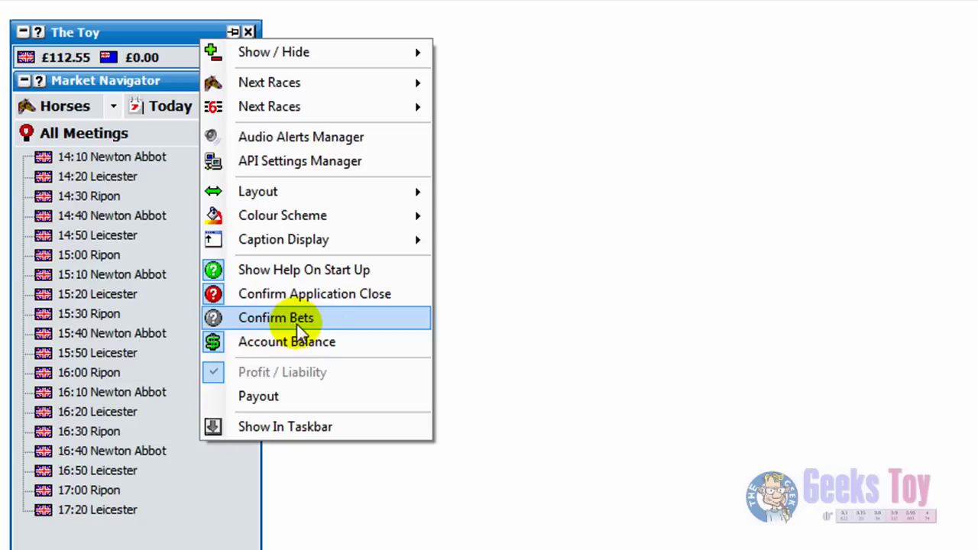